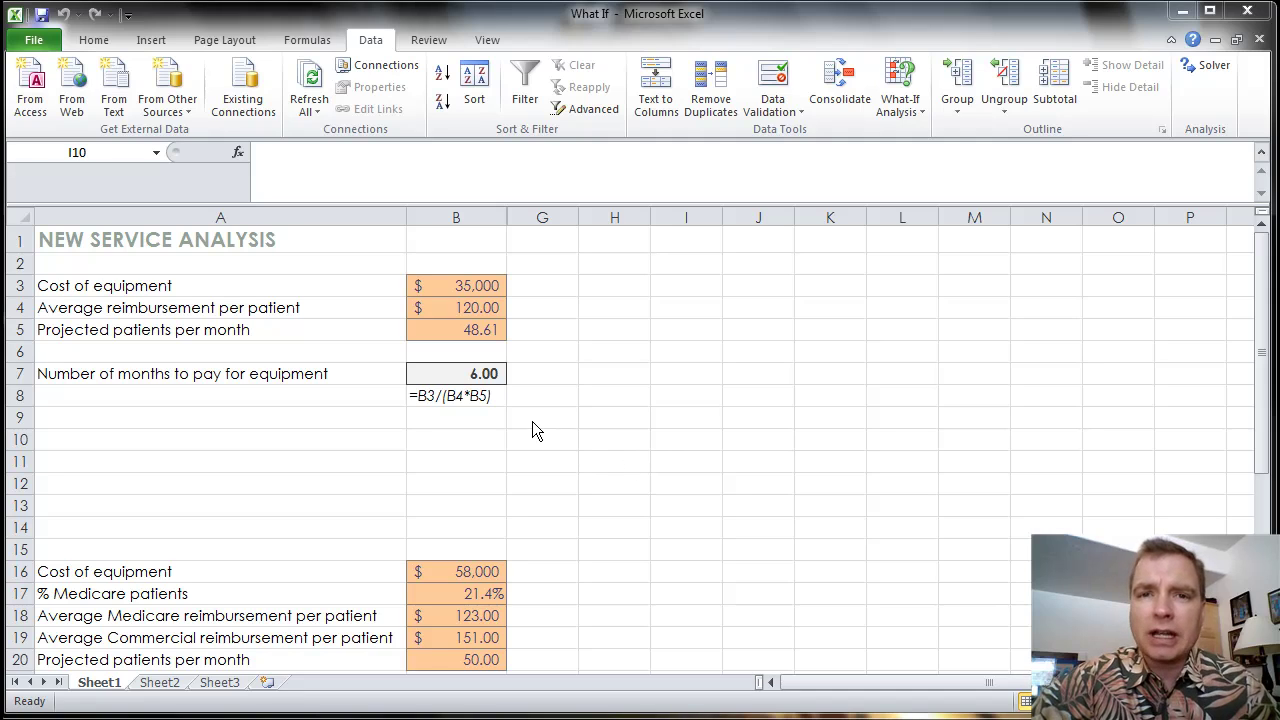
Review model cells B3:B7 and open Solver, set to make B7 equal 6 by changing B3:B5.
left_click(464, 286)
left_click_drag(464, 286, 469, 373)
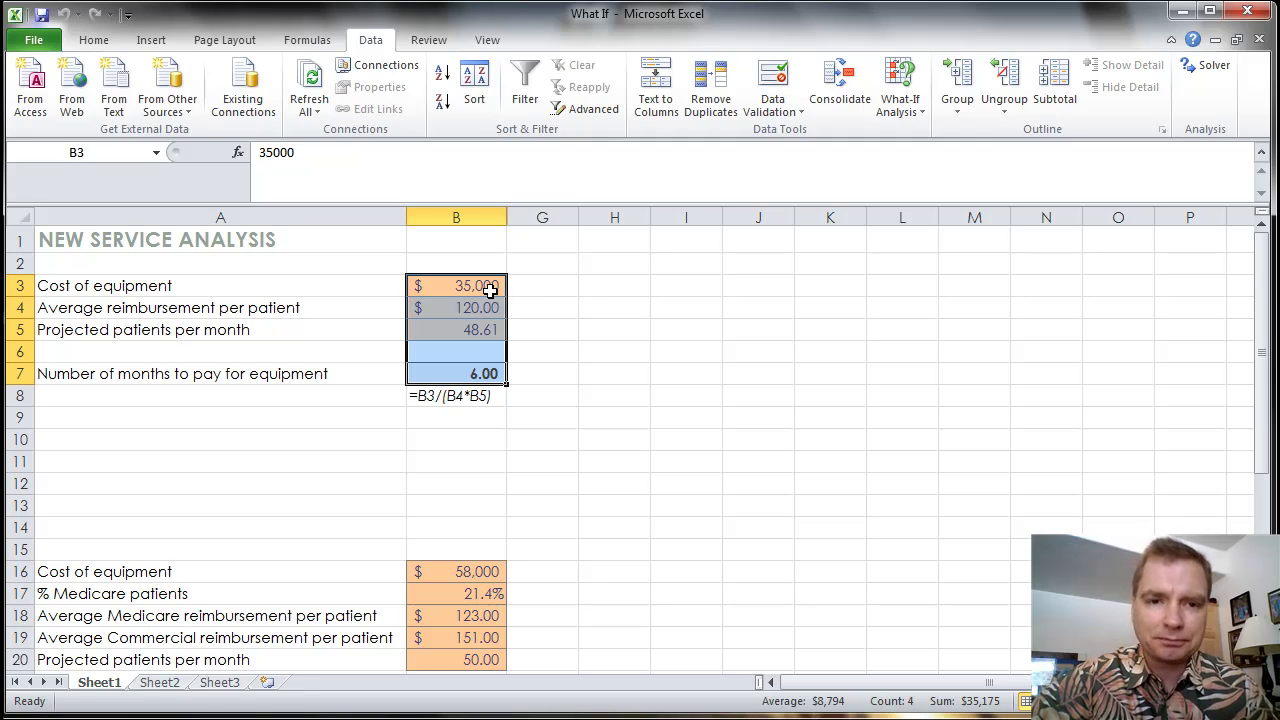
left_click(490, 288)
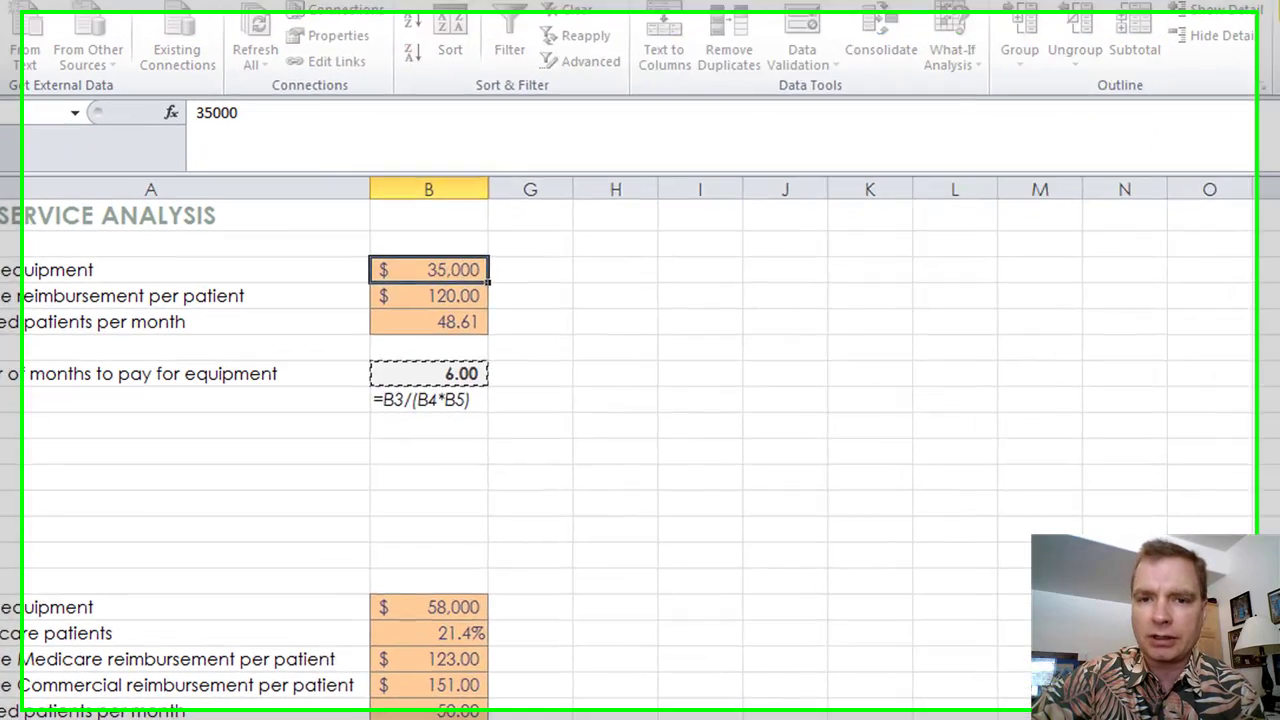
left_click(1207, 70)
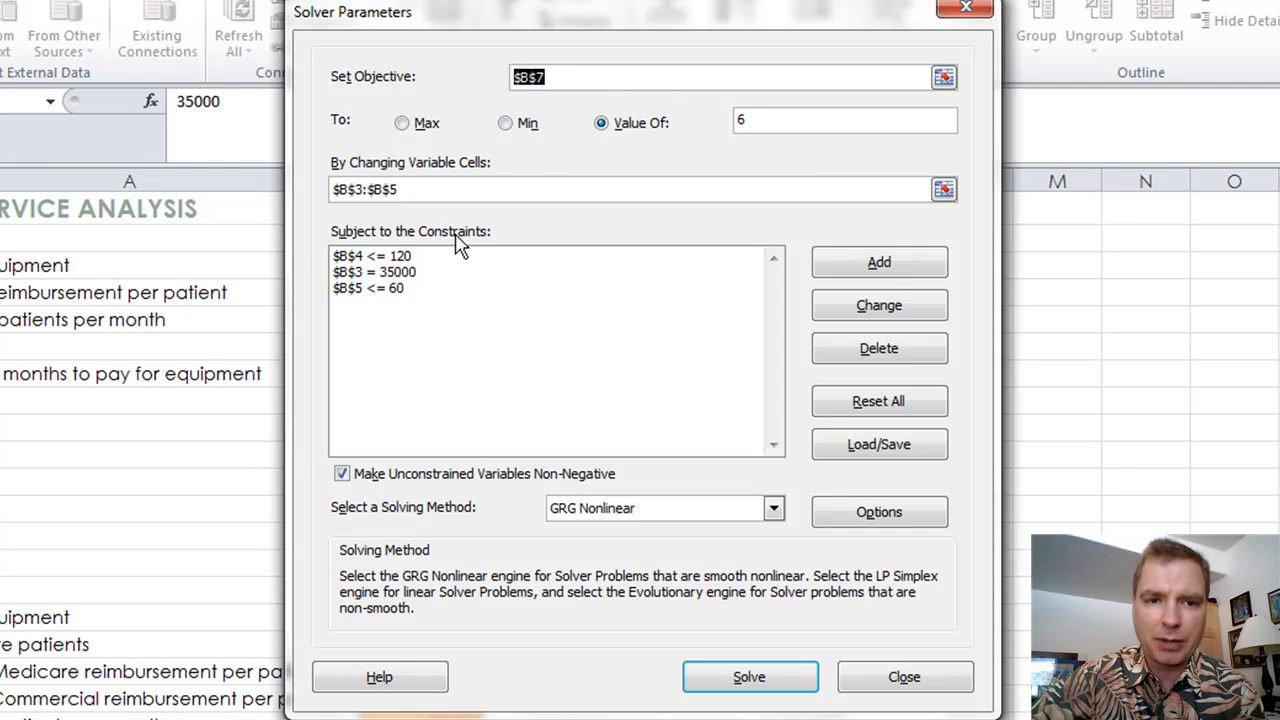
Save the current Solver model to the range I1:I7.
left_click(903, 450)
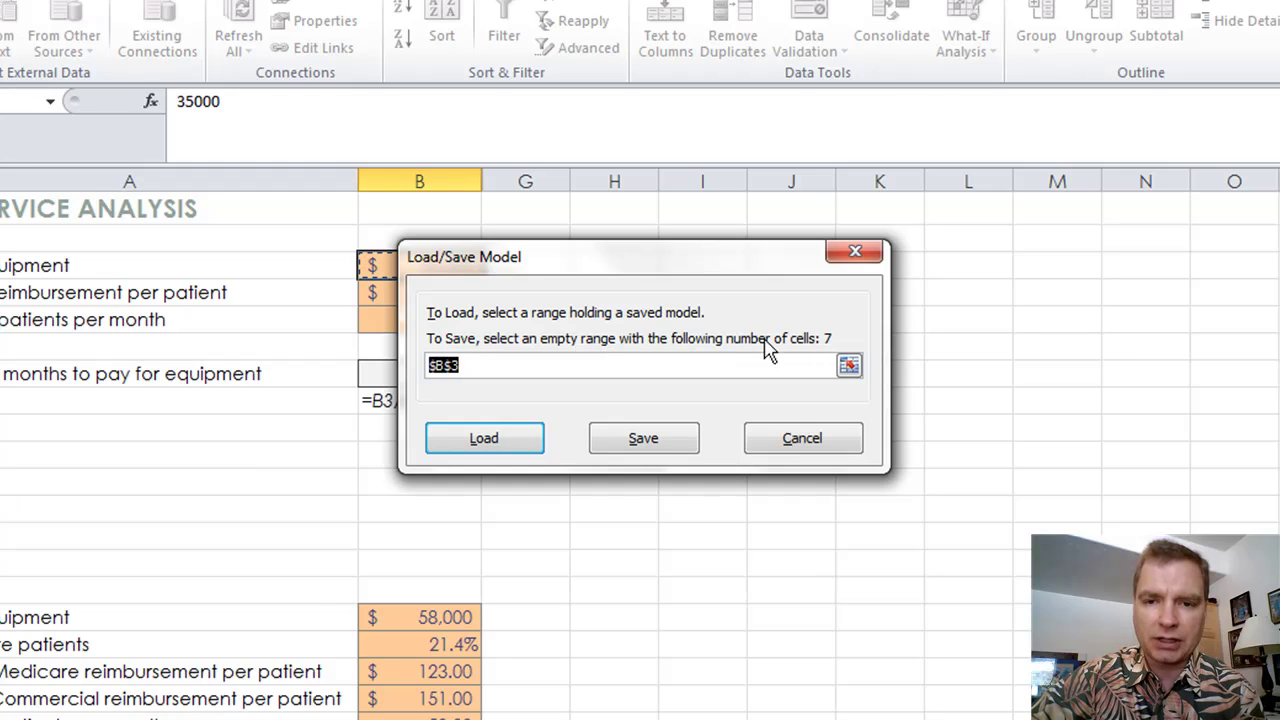
left_click(848, 368)
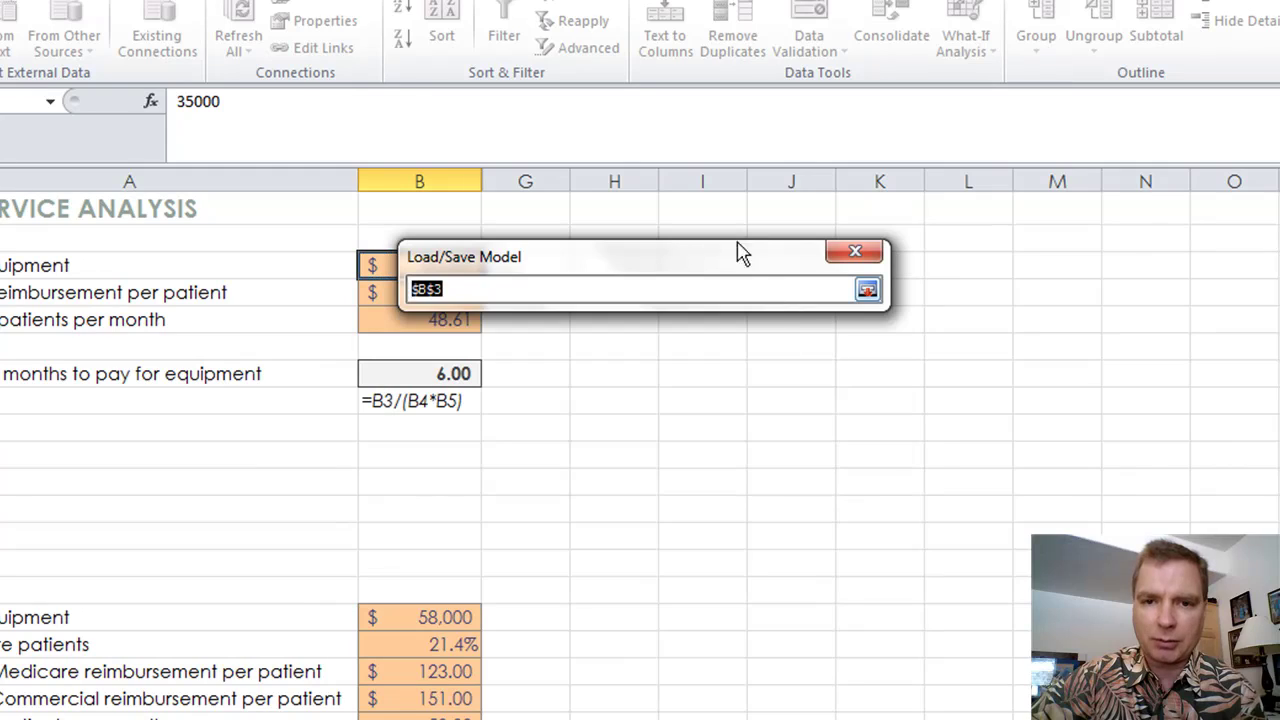
left_click_drag(723, 209, 731, 380)
key("Return")
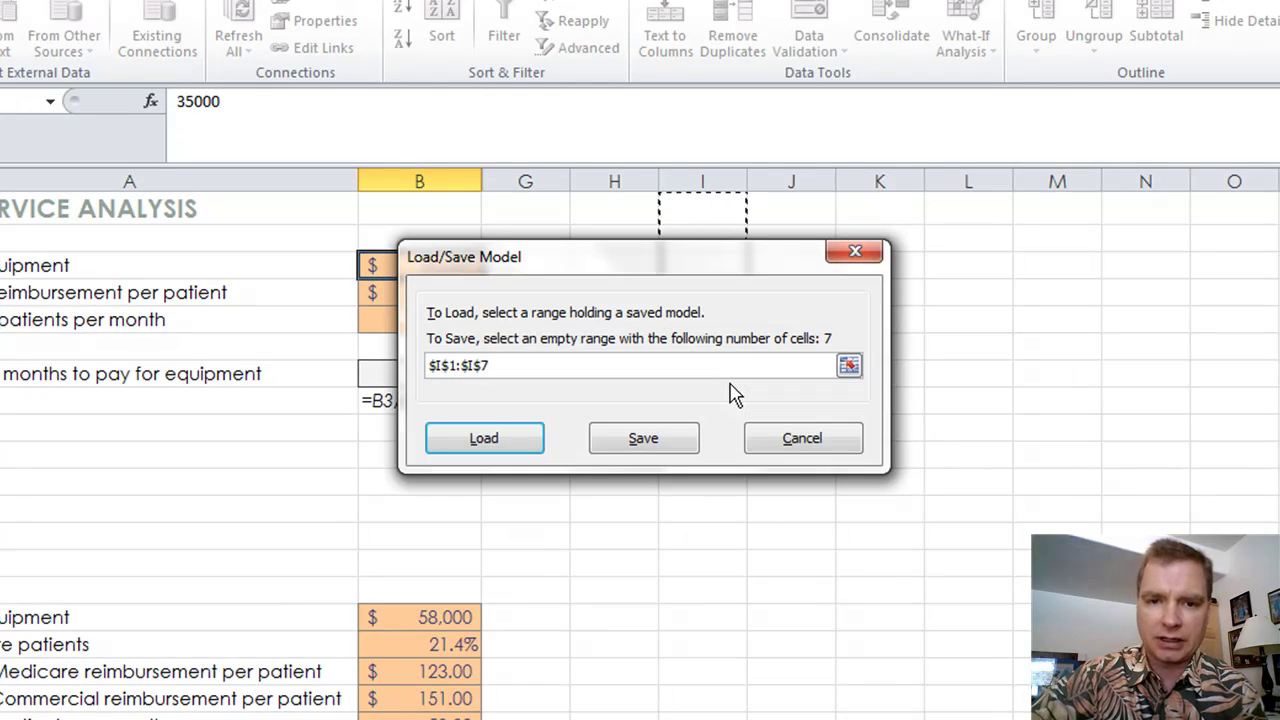
left_click(689, 432)
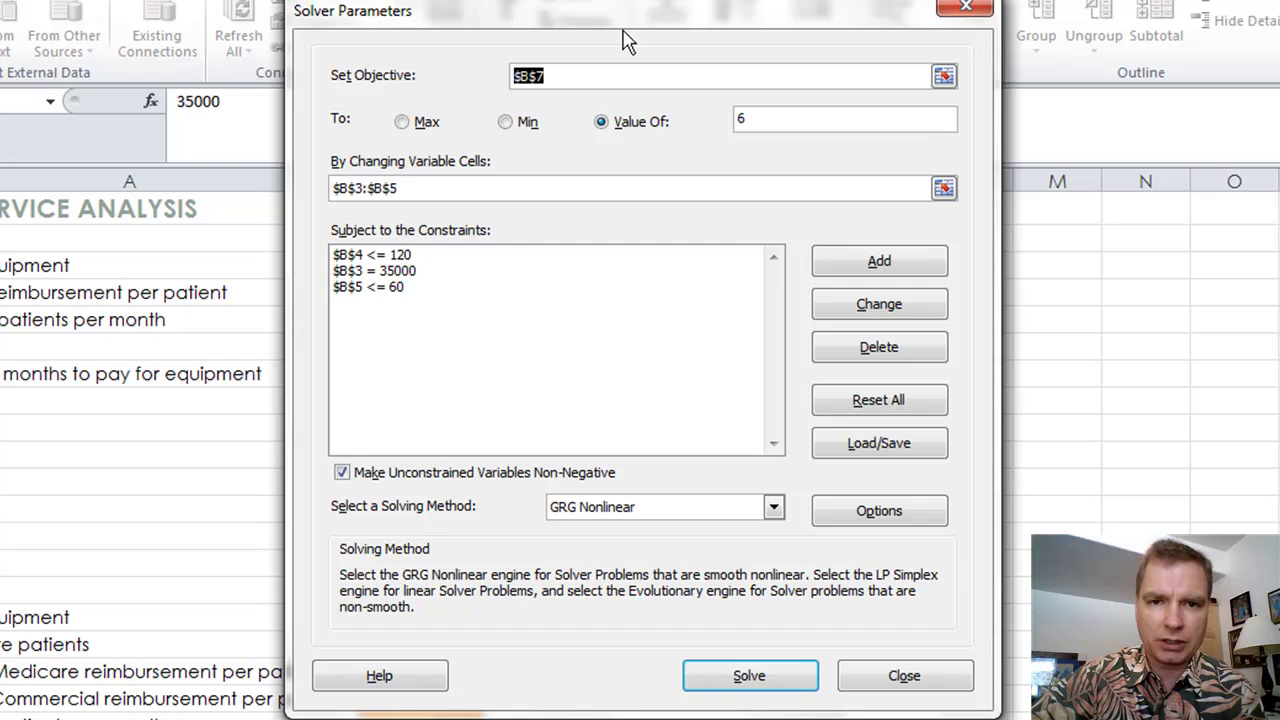
Change the B4 constraint limit from 120 to 150.
left_click_drag(628, 14, 851, 26)
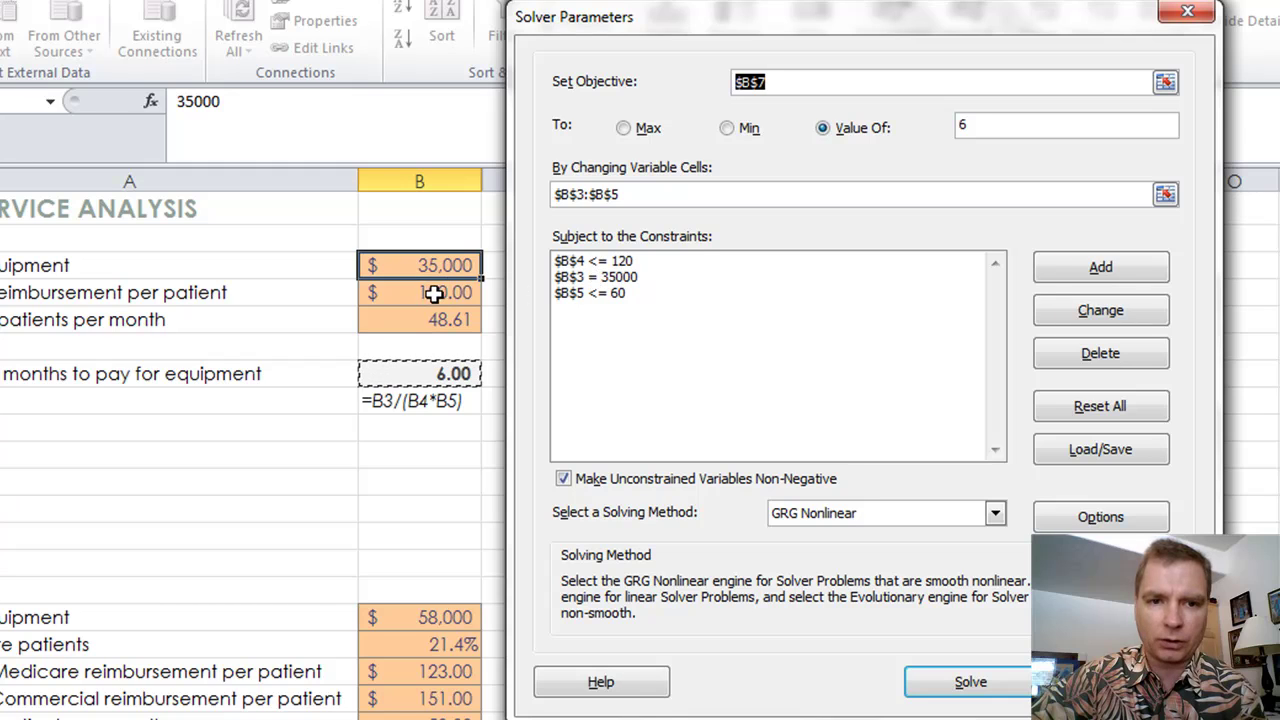
left_click(638, 262)
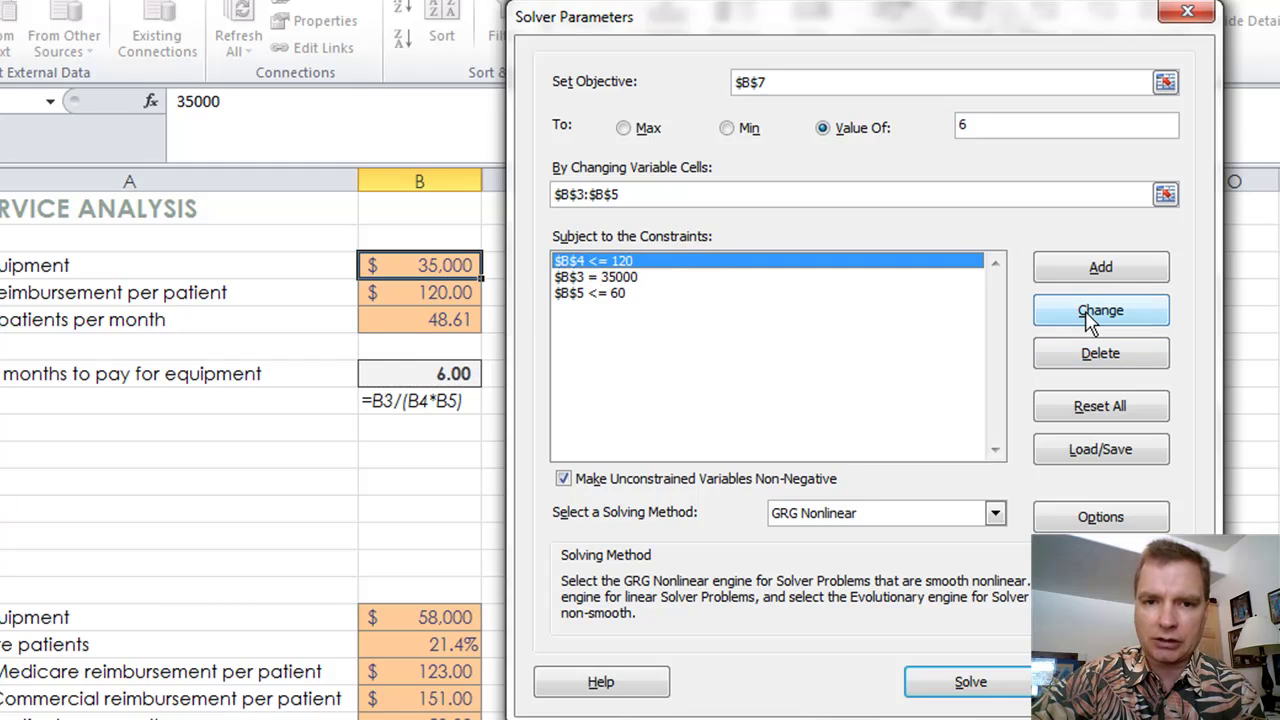
left_click(1095, 311)
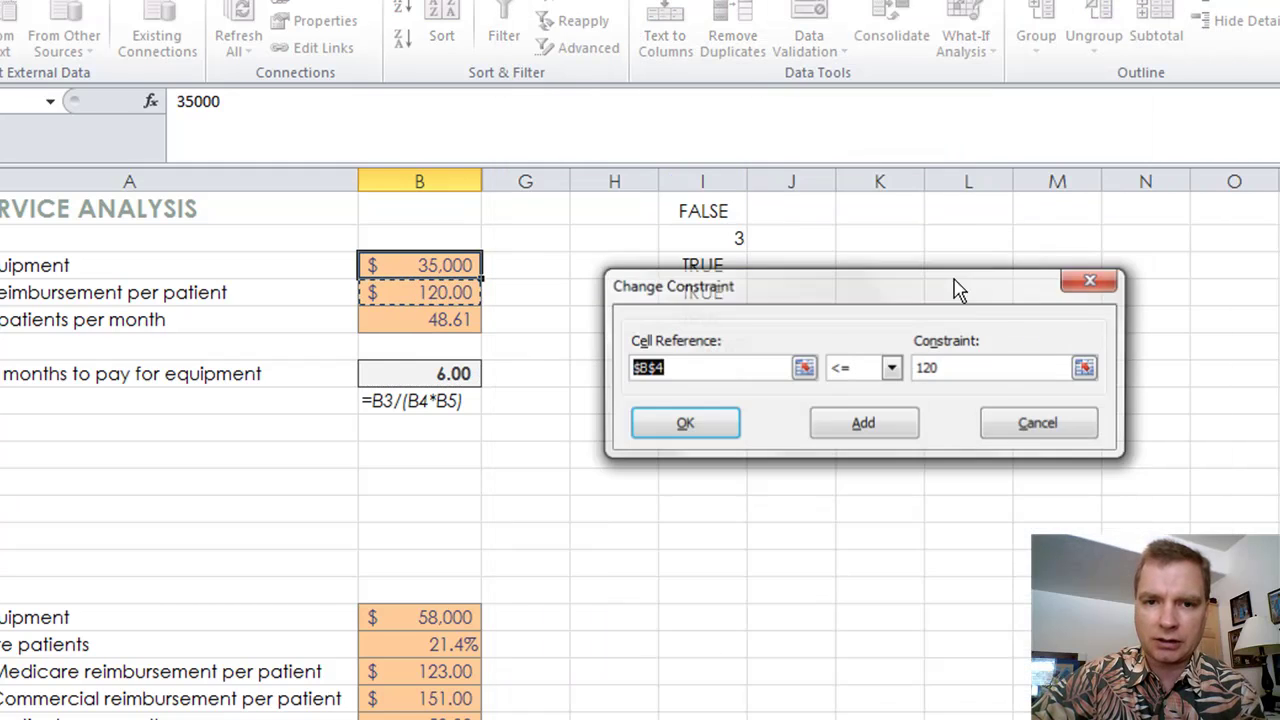
left_click(954, 368)
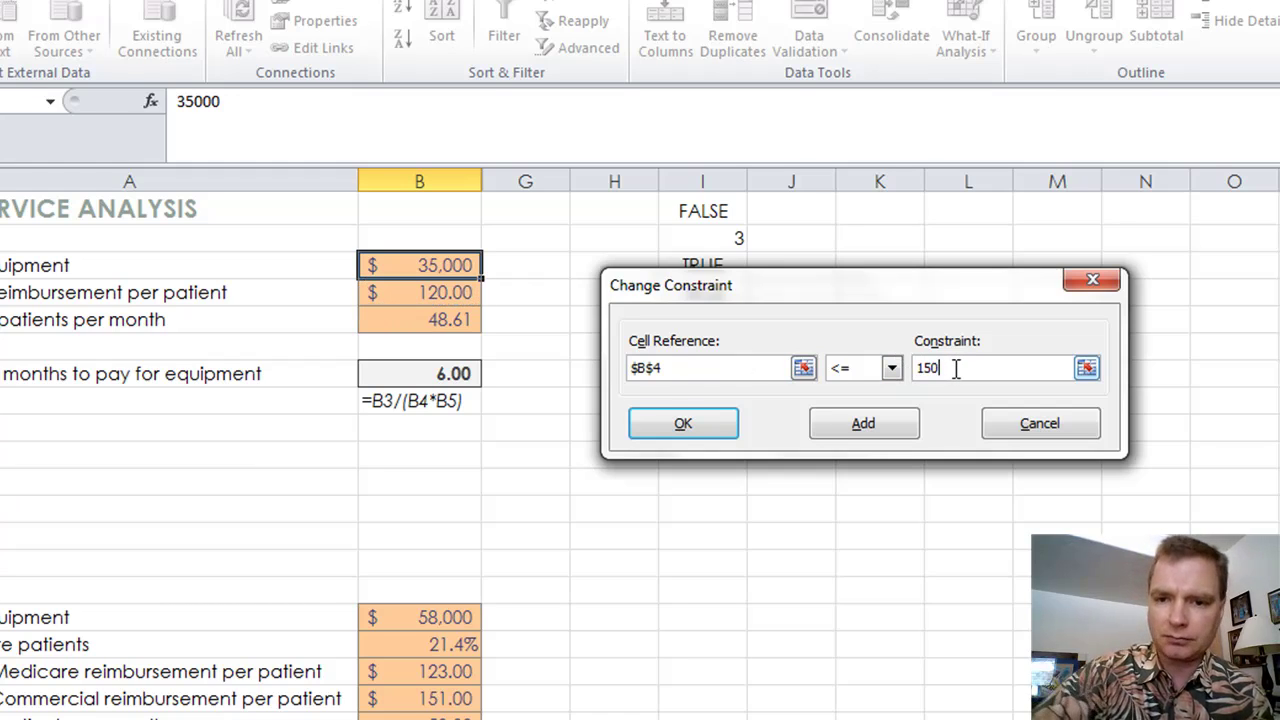
left_click(702, 424)
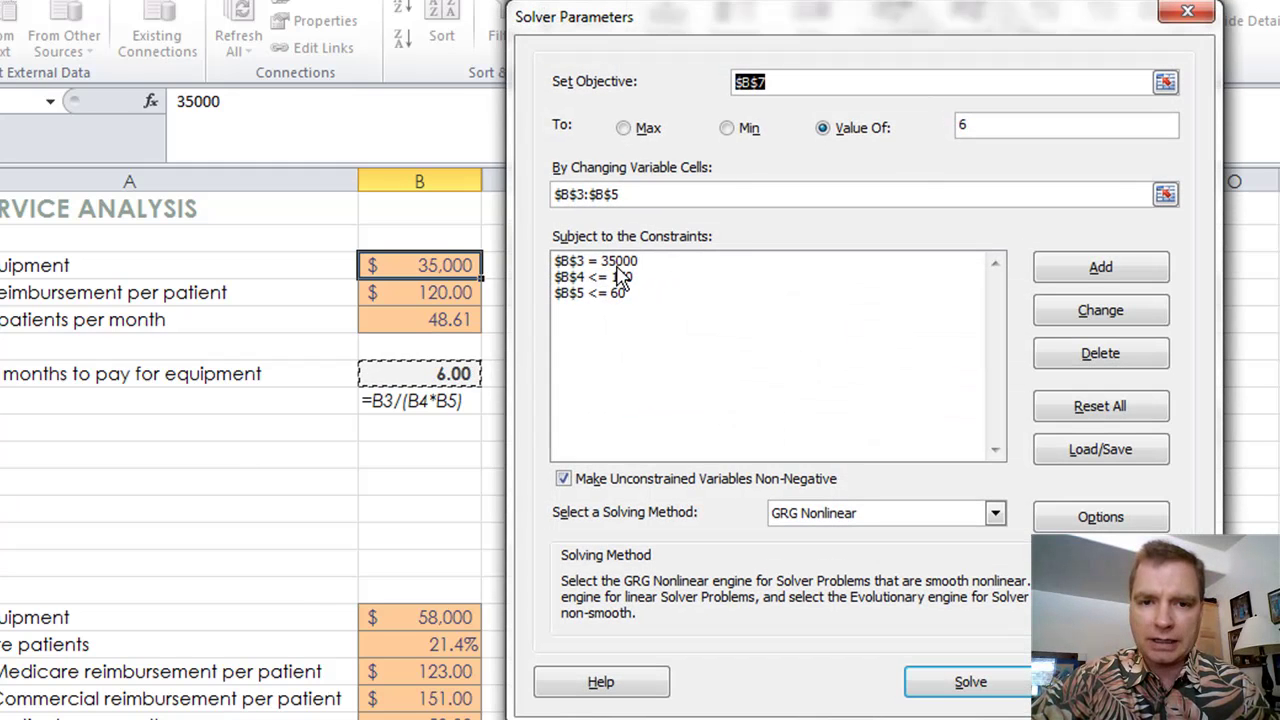
Change the constraints to B3 = 38000 and B5 <= 65.
left_click(618, 262)
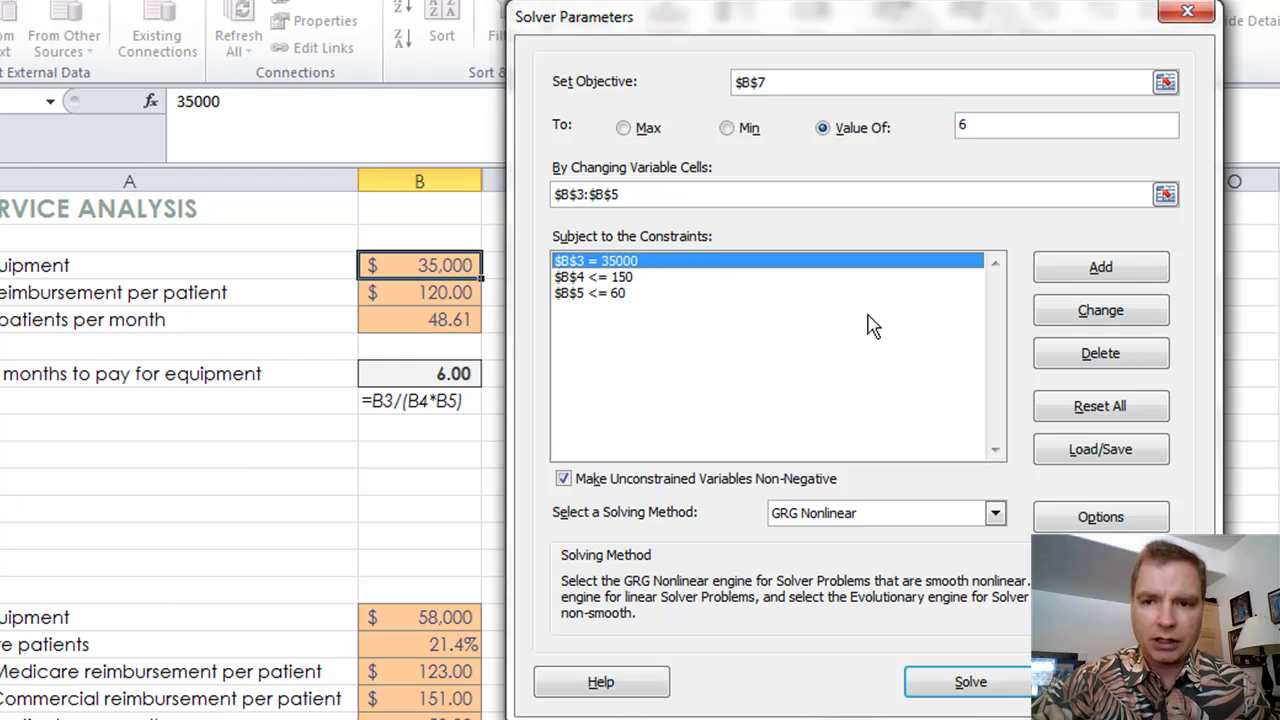
left_click(1097, 318)
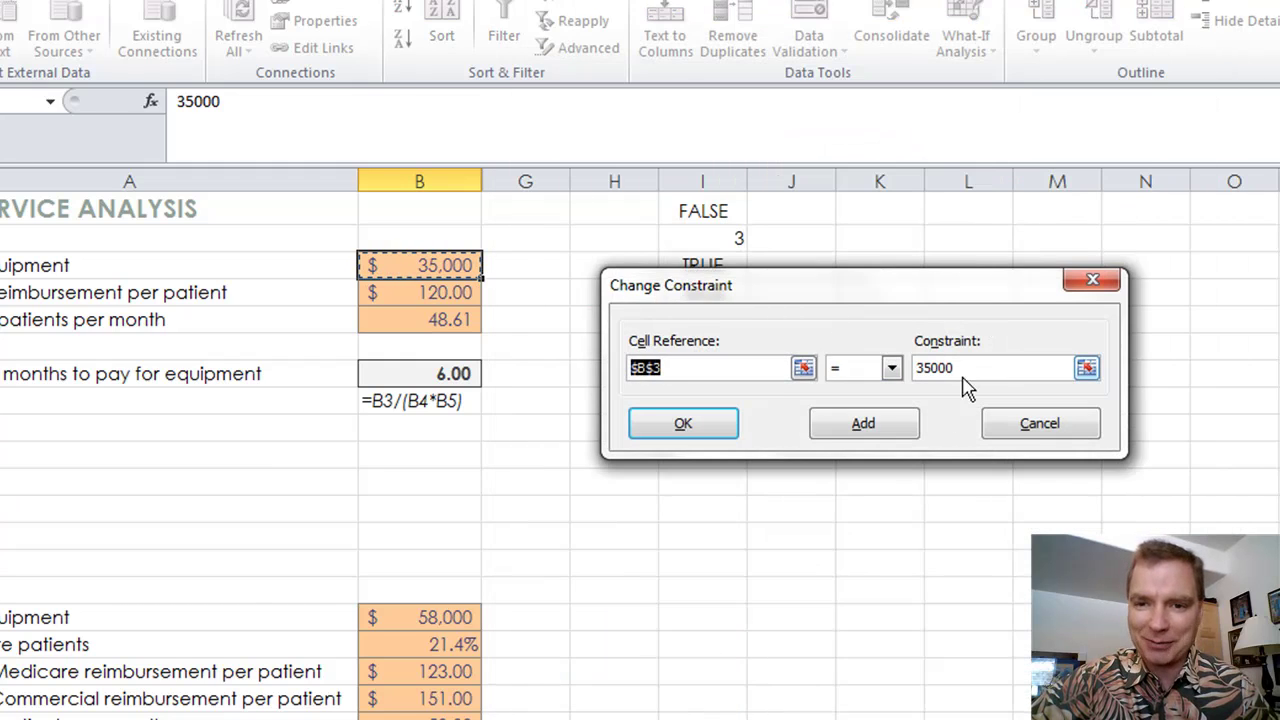
left_click(933, 367)
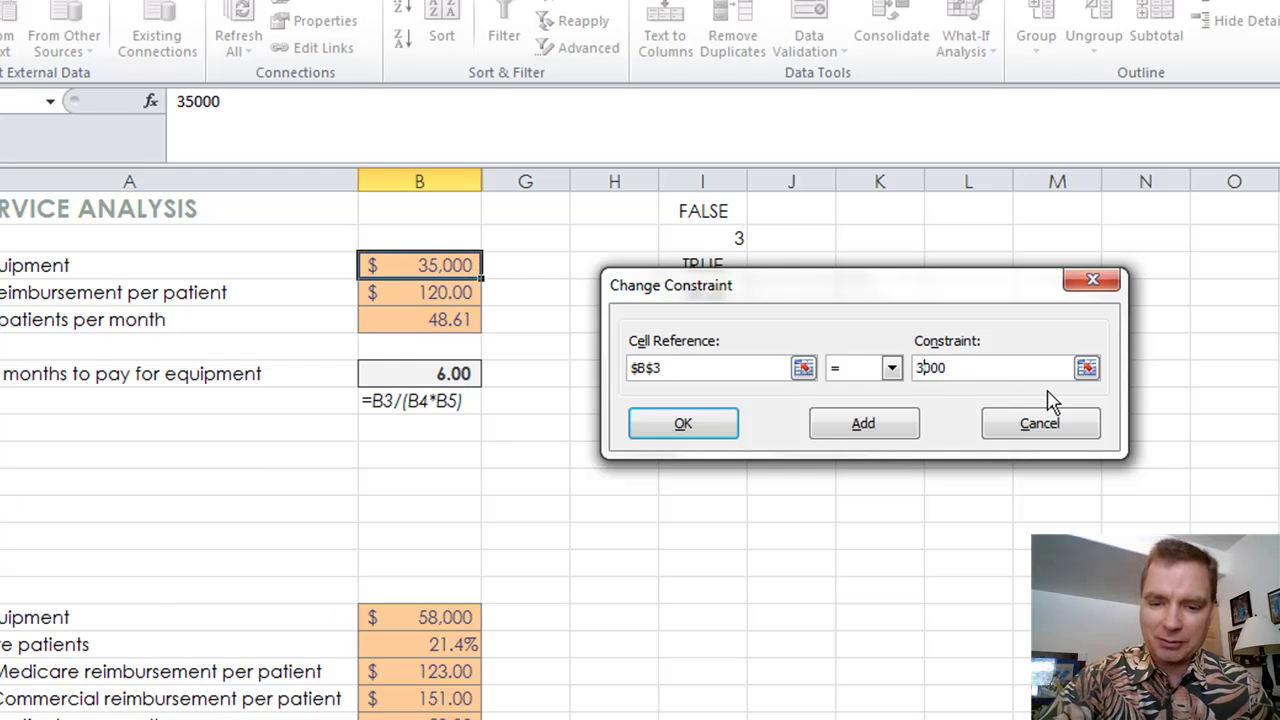
left_click(722, 423)
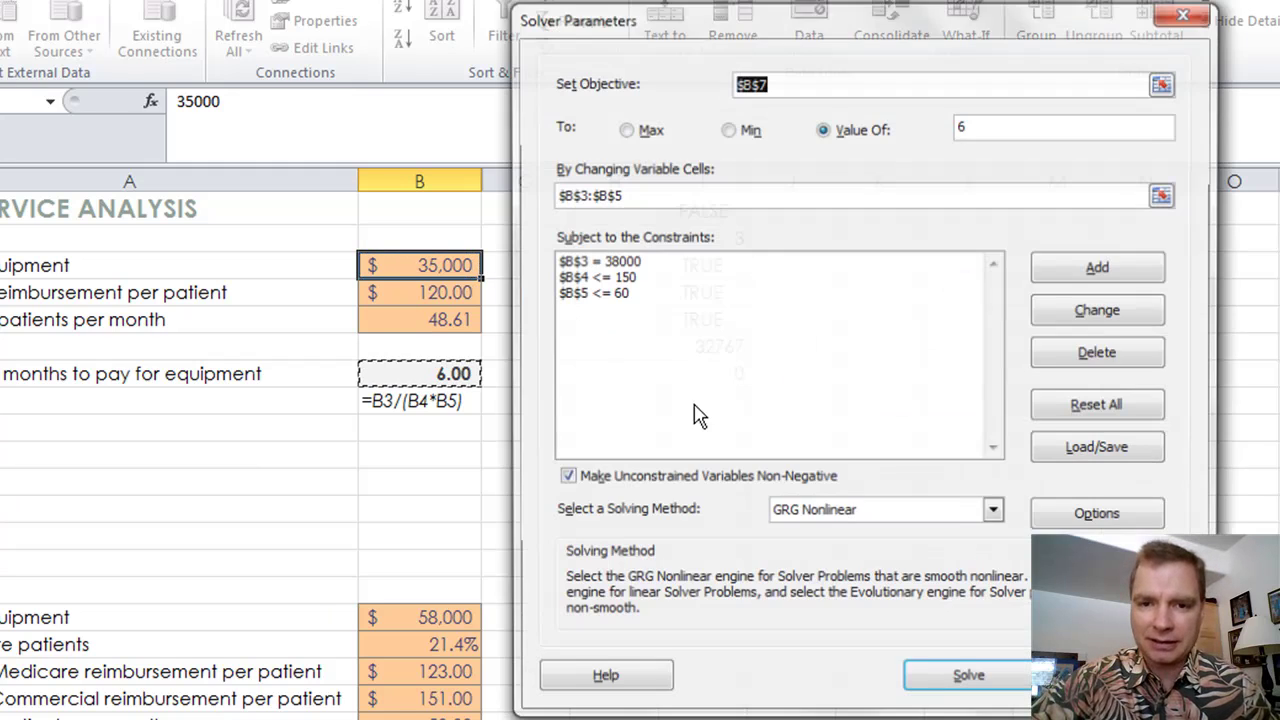
left_click(623, 295)
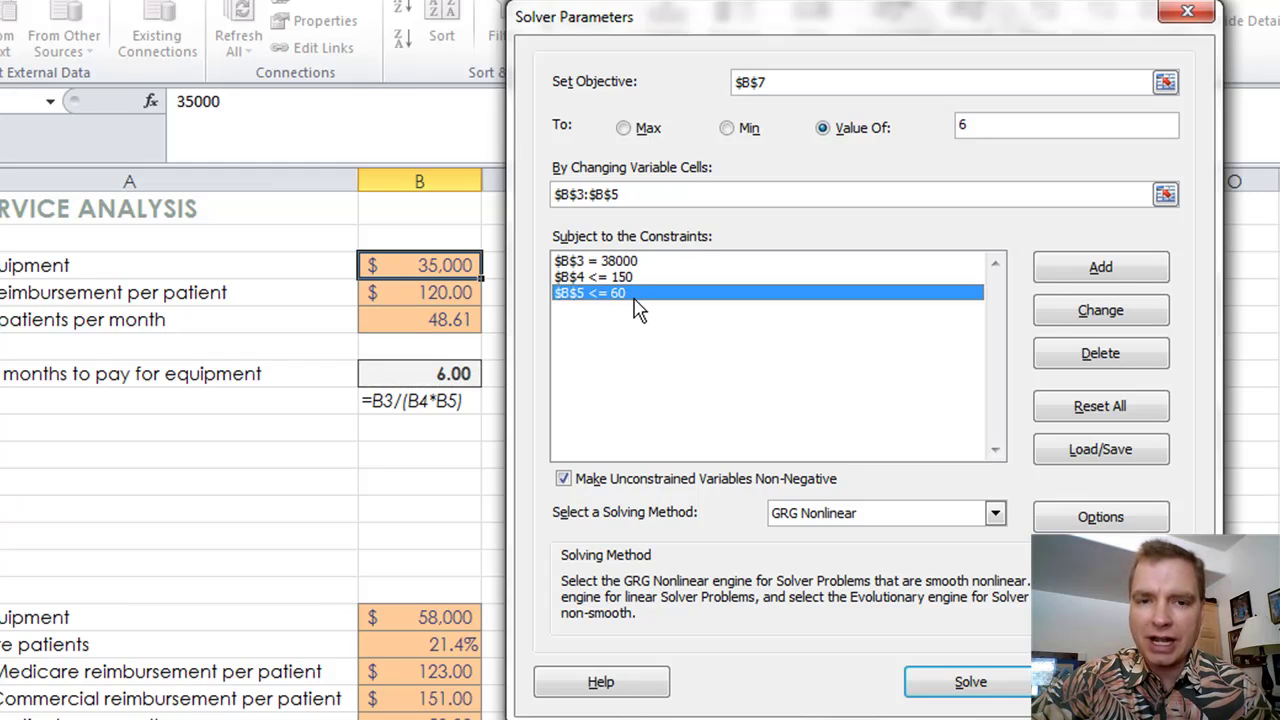
left_click(1112, 318)
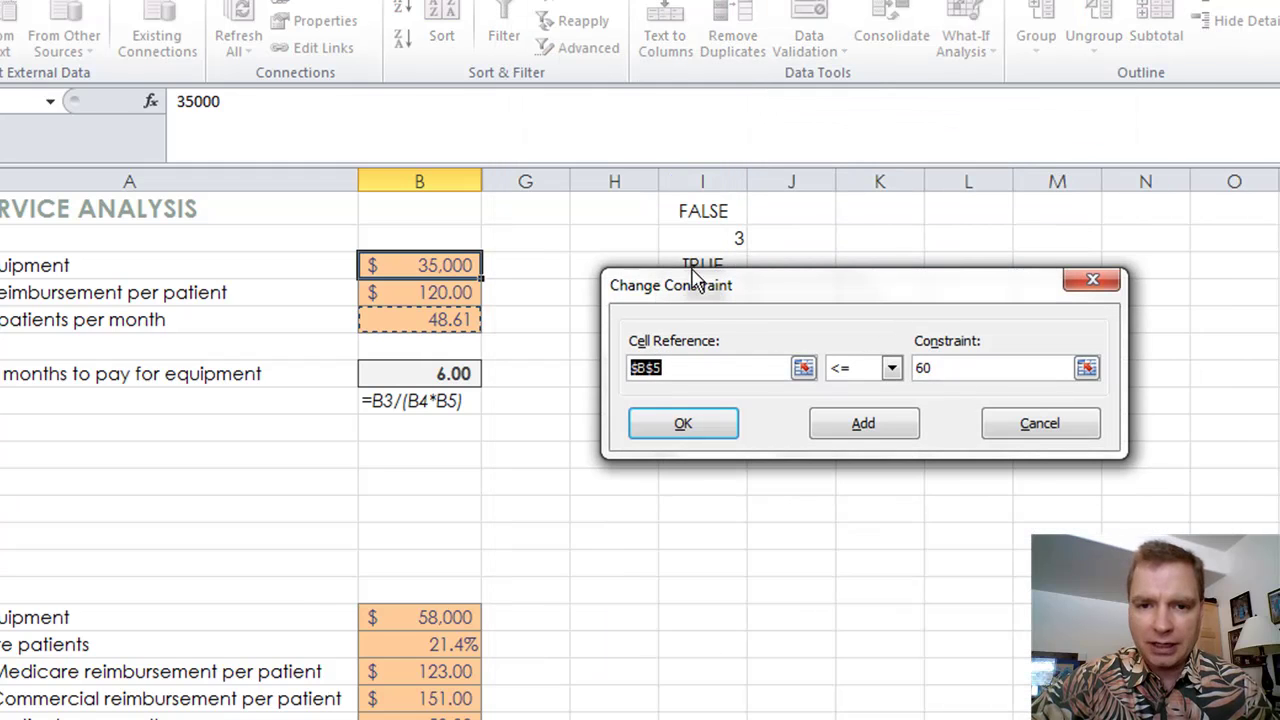
left_click(936, 367)
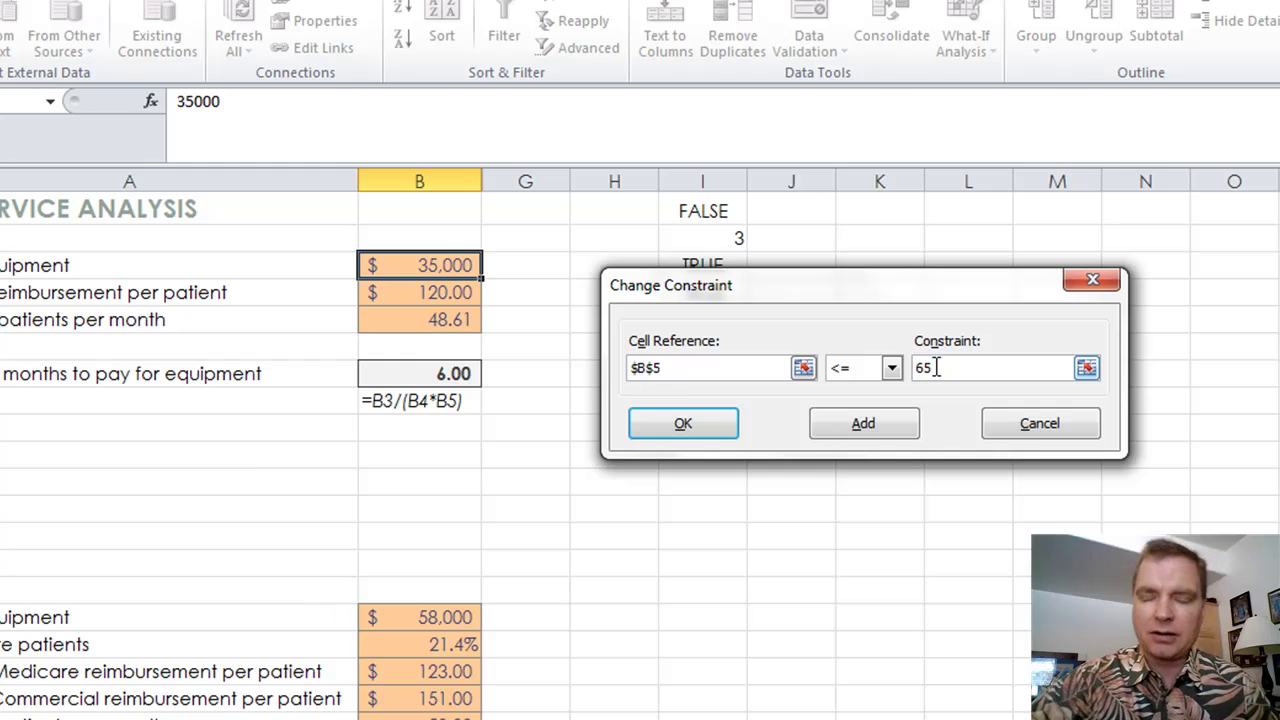
left_click(716, 427)
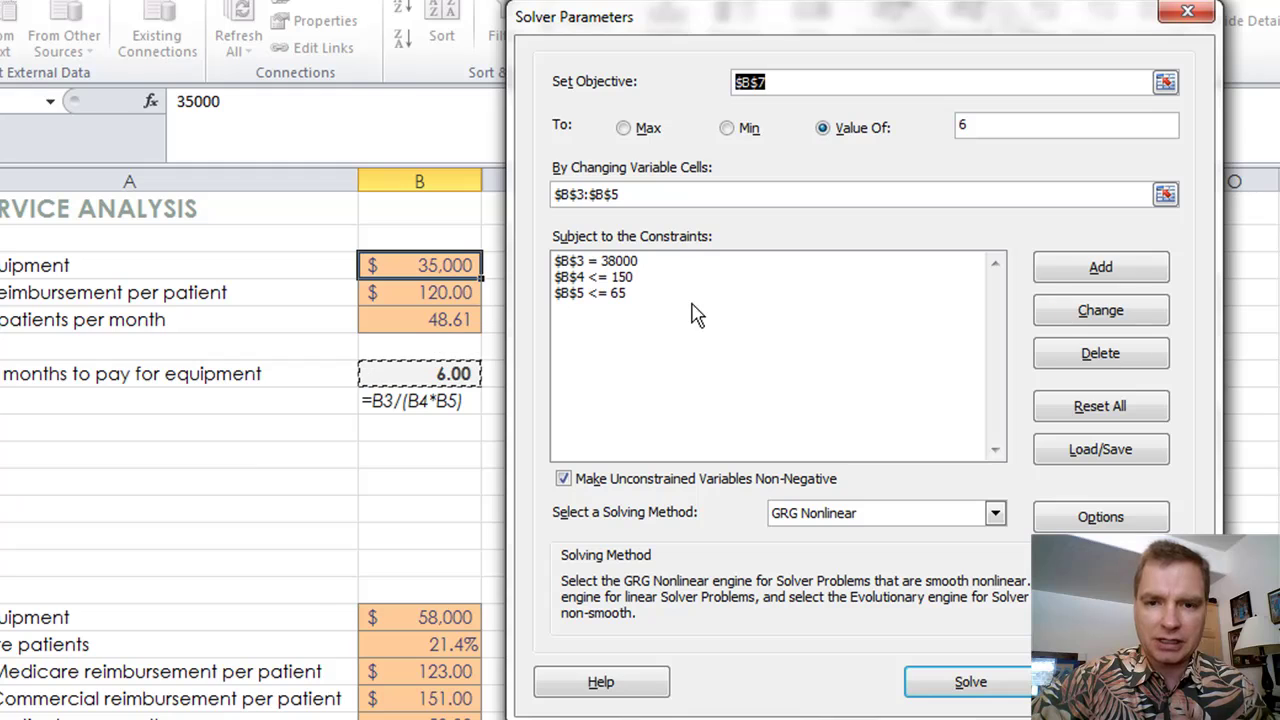
Solve with the updated constraints and keep the solution ($125.04 reimbursement, 50.65 patients).
left_click(970, 683)
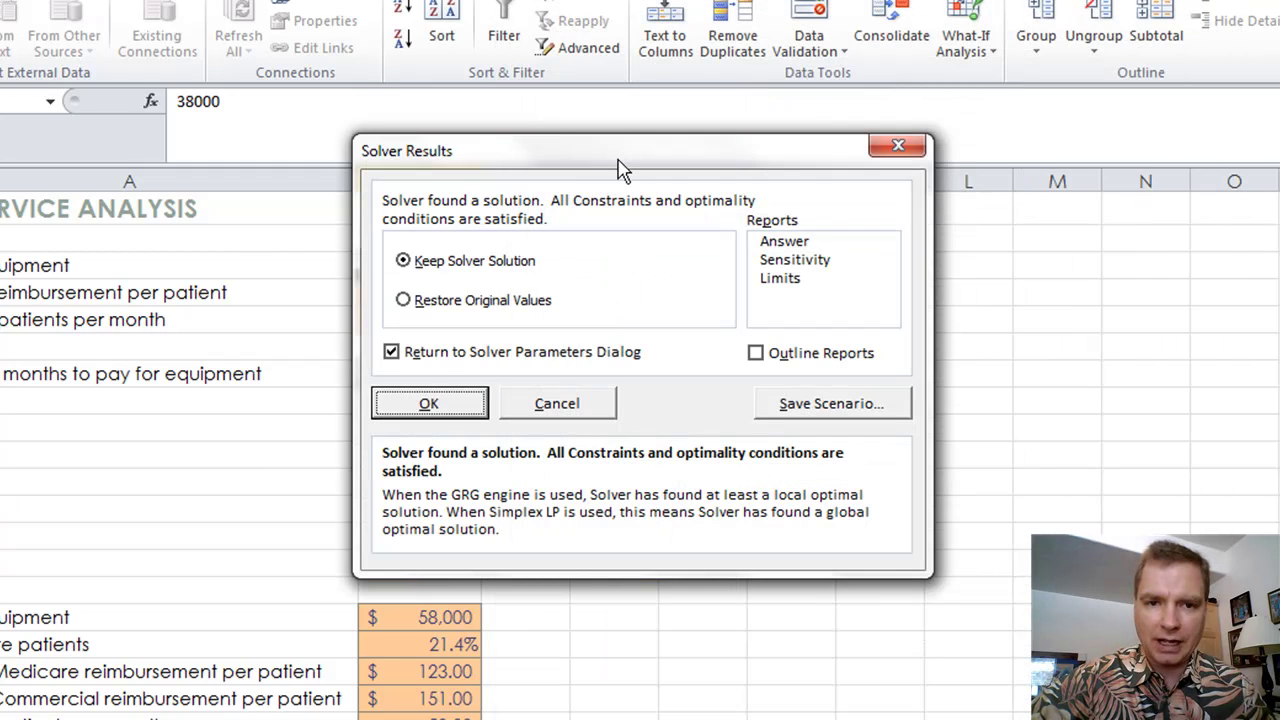
left_click_drag(651, 163, 883, 146)
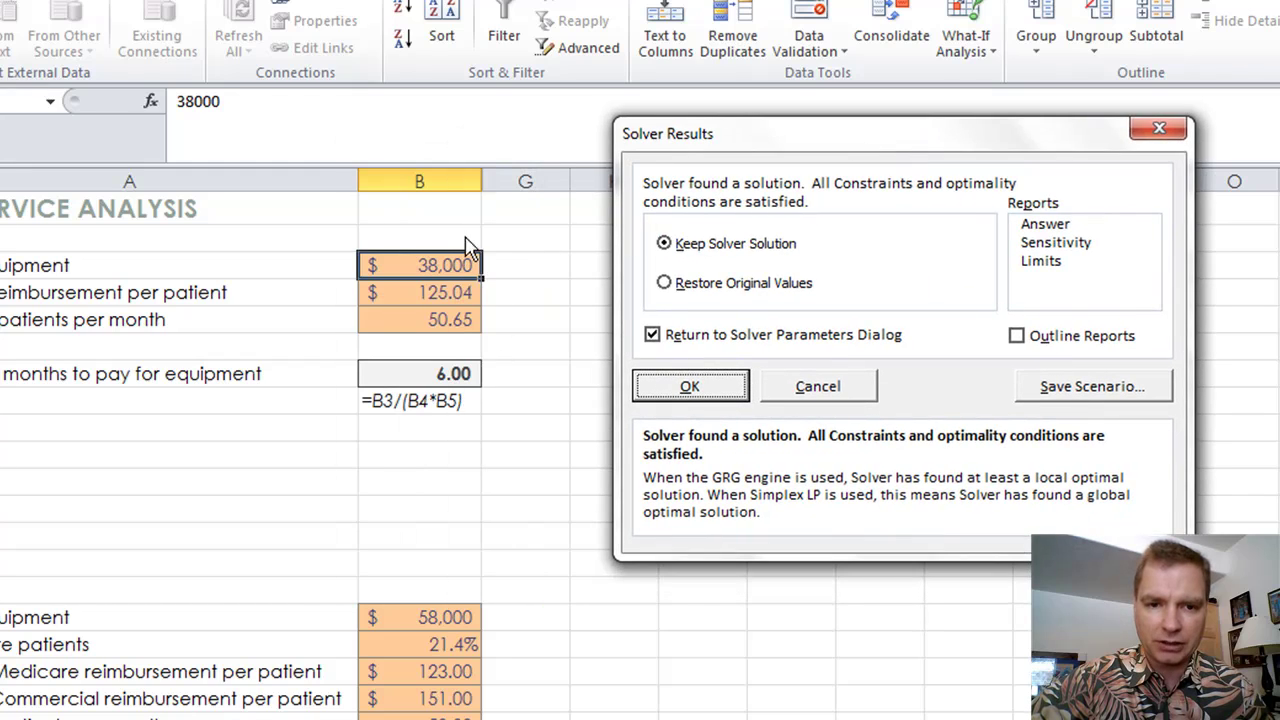
left_click(738, 387)
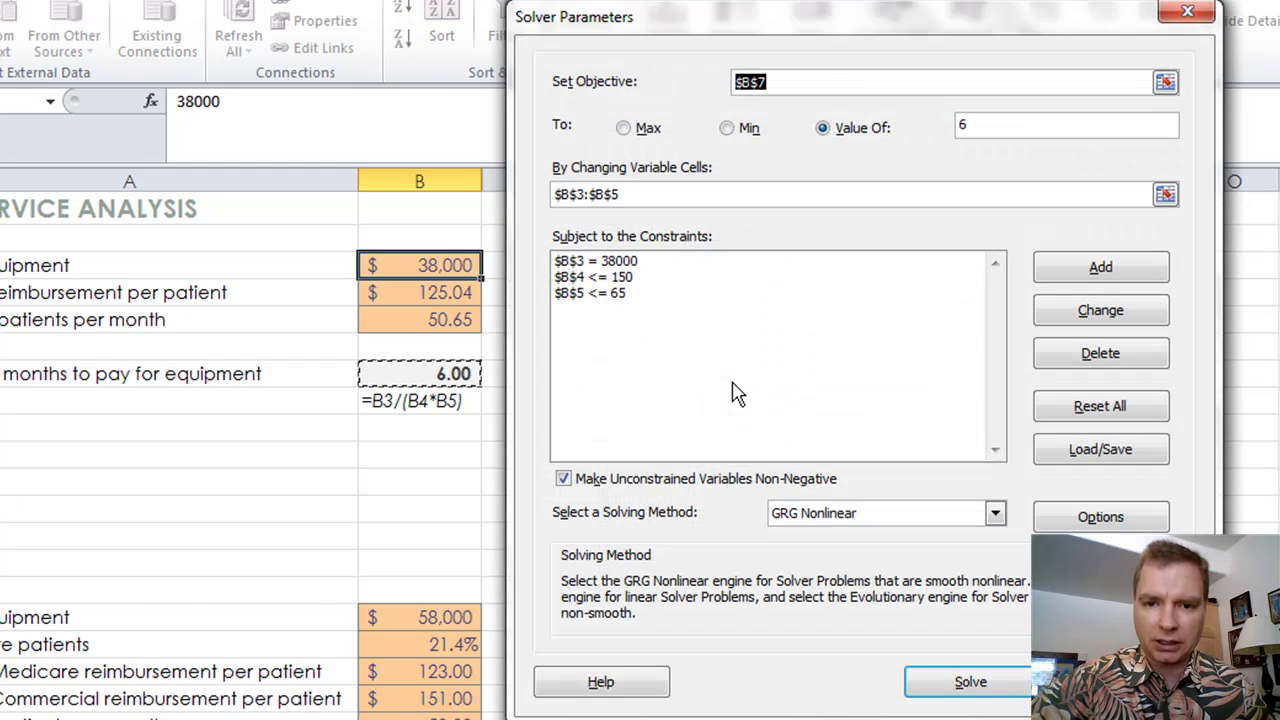
Save this second Solver model to K1:K7.
left_click(1100, 450)
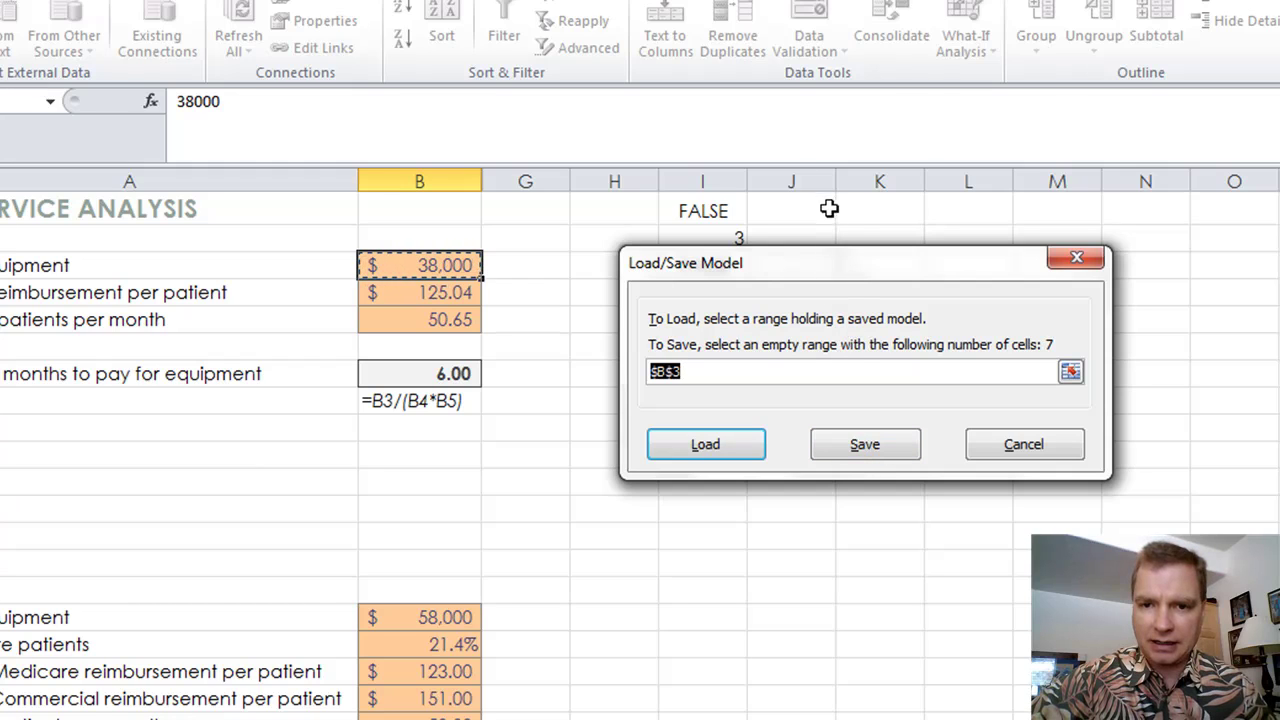
left_click_drag(876, 208, 874, 372)
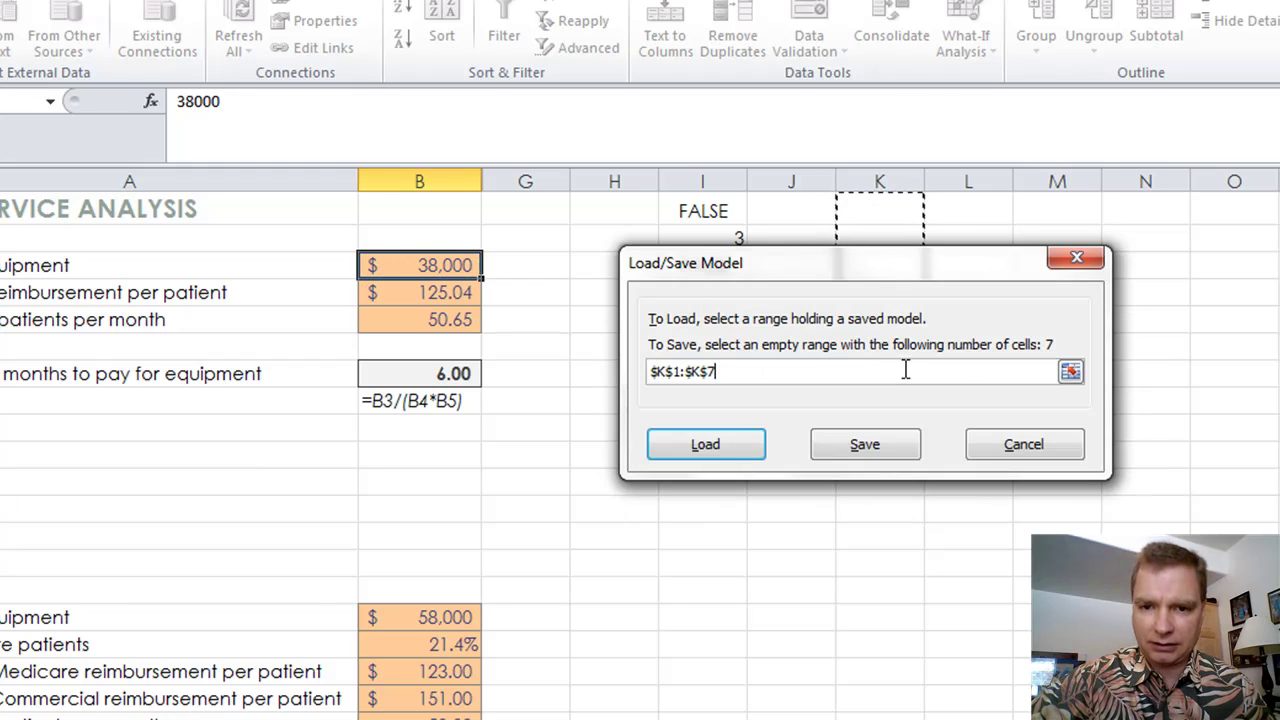
left_click(866, 445)
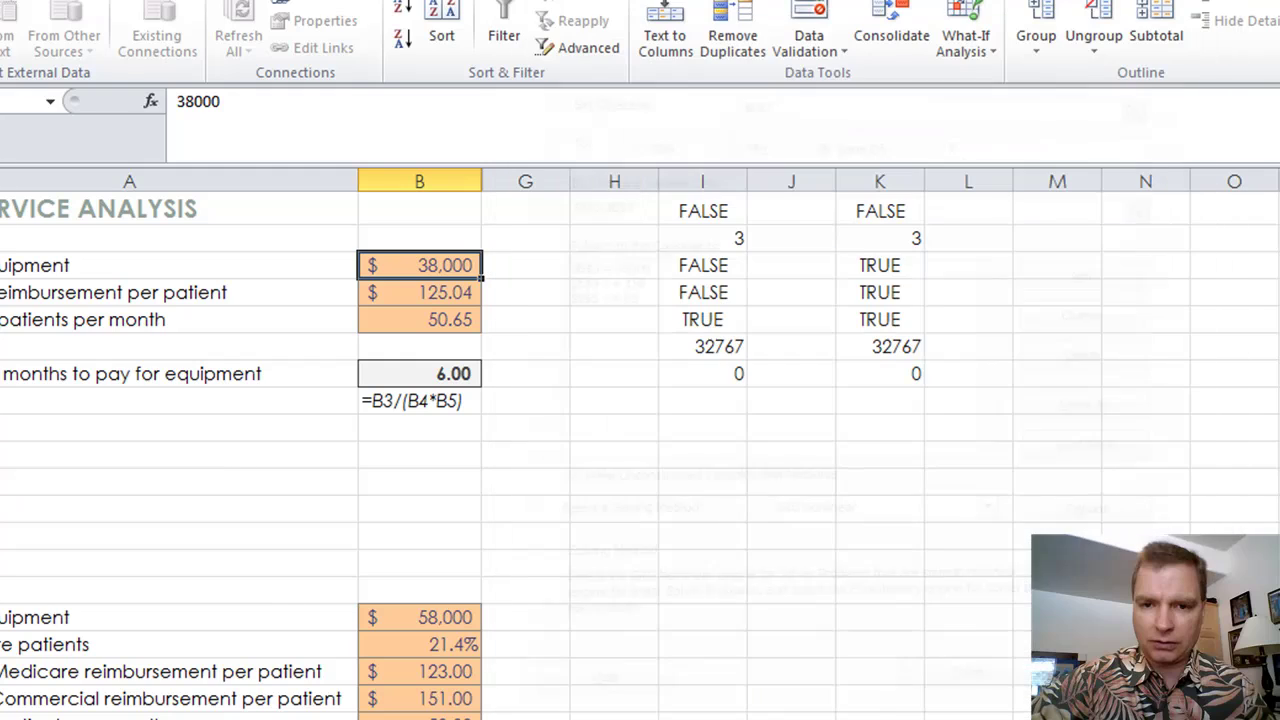
Close Solver and move both saved models from I1:K7 down one row to I2:K8.
left_click(1100, 681)
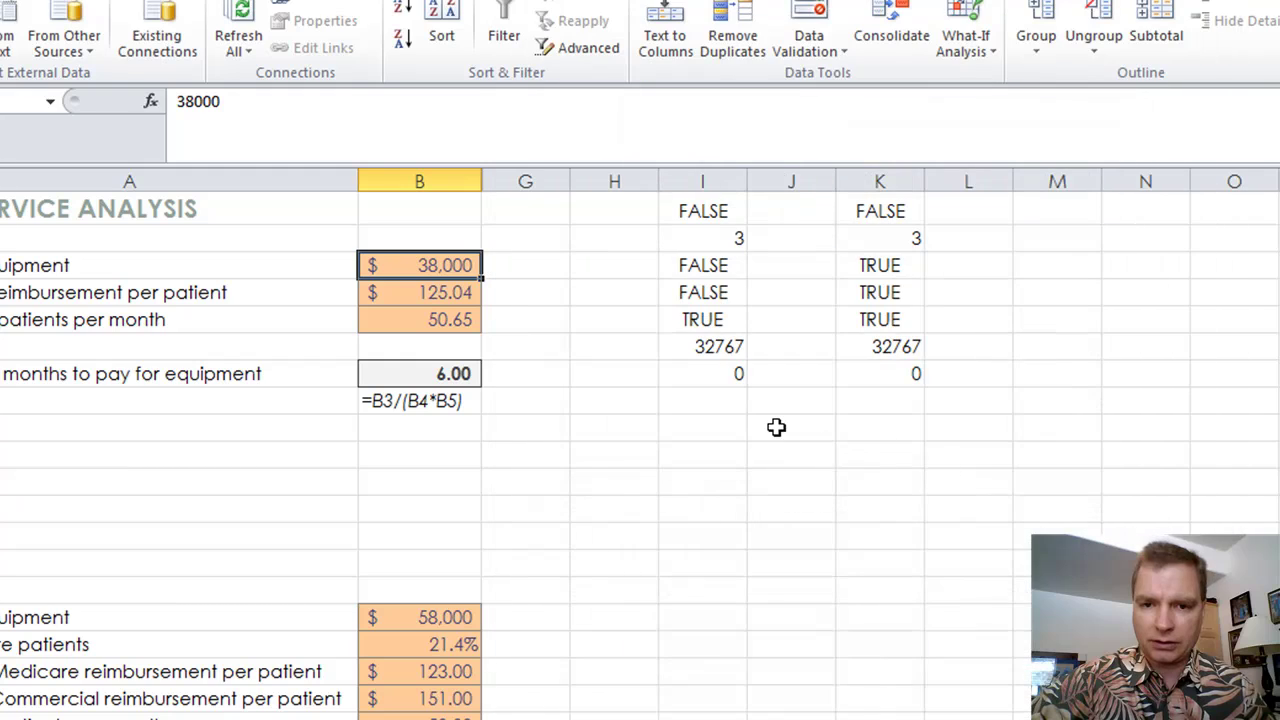
left_click(740, 427)
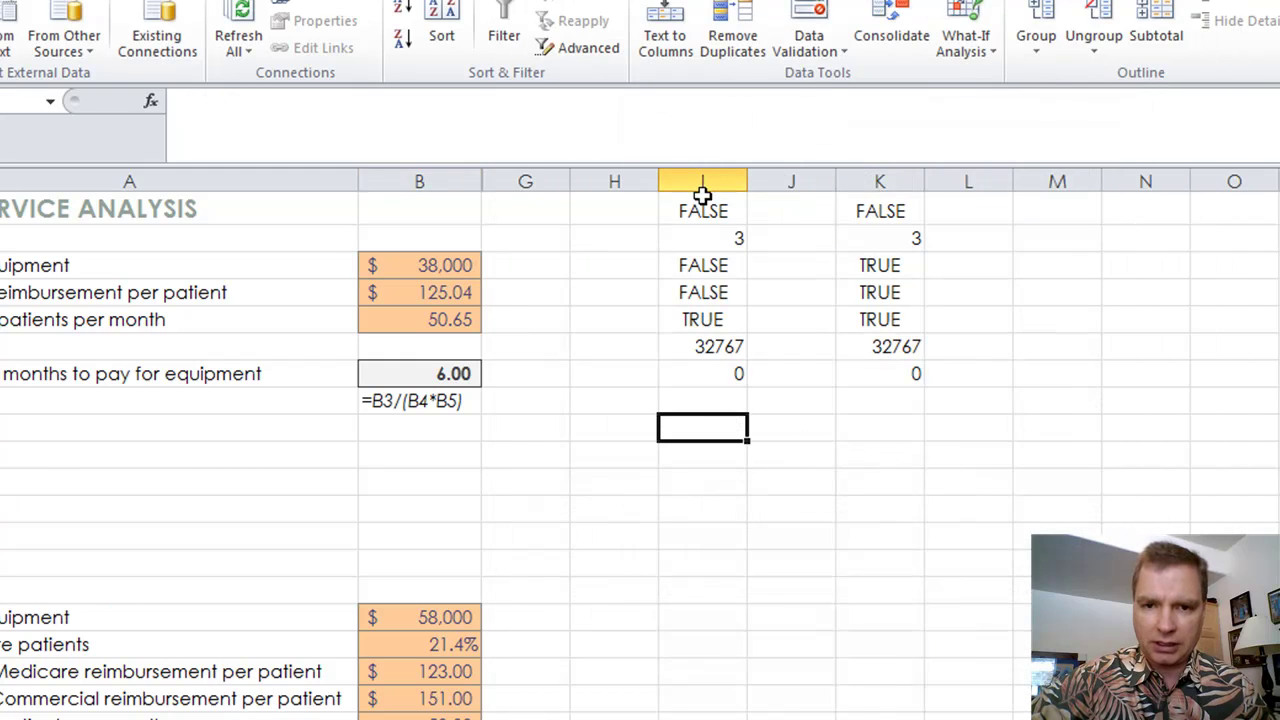
left_click_drag(702, 205, 883, 383)
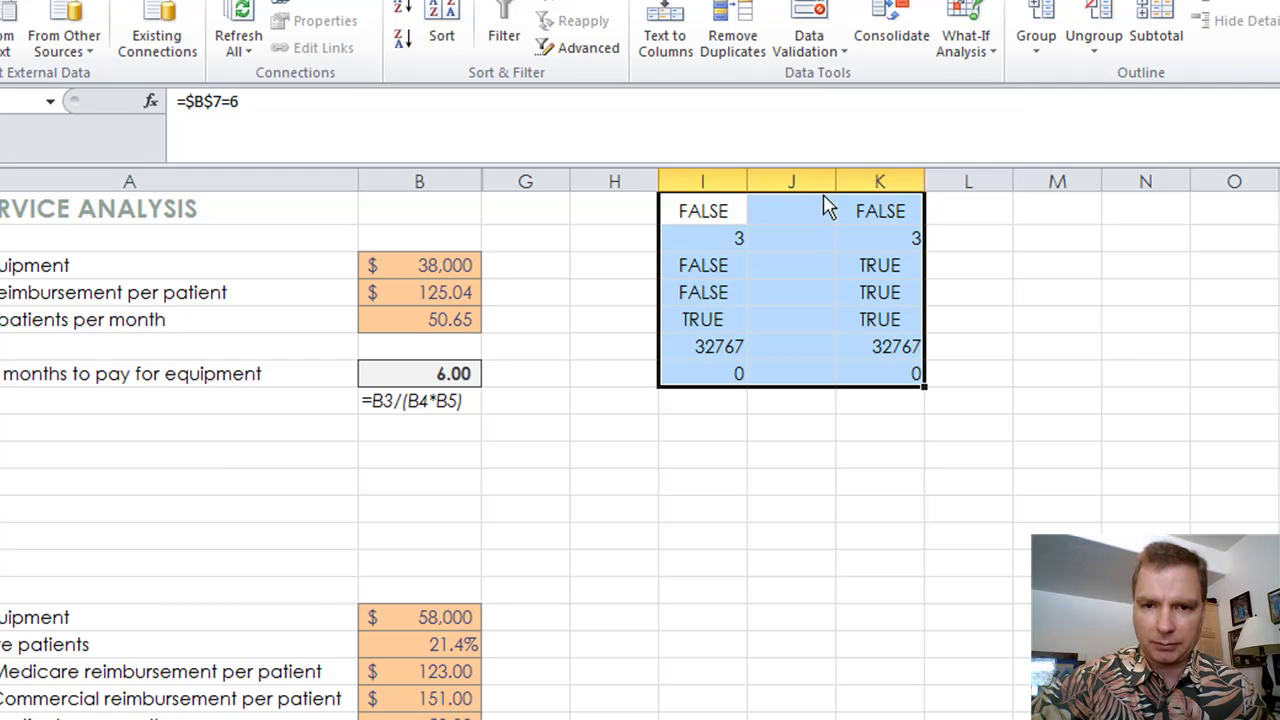
left_click_drag(825, 198, 820, 228)
Label I1 'Old' and K1 'New', then select cell B3.
left_click(709, 209)
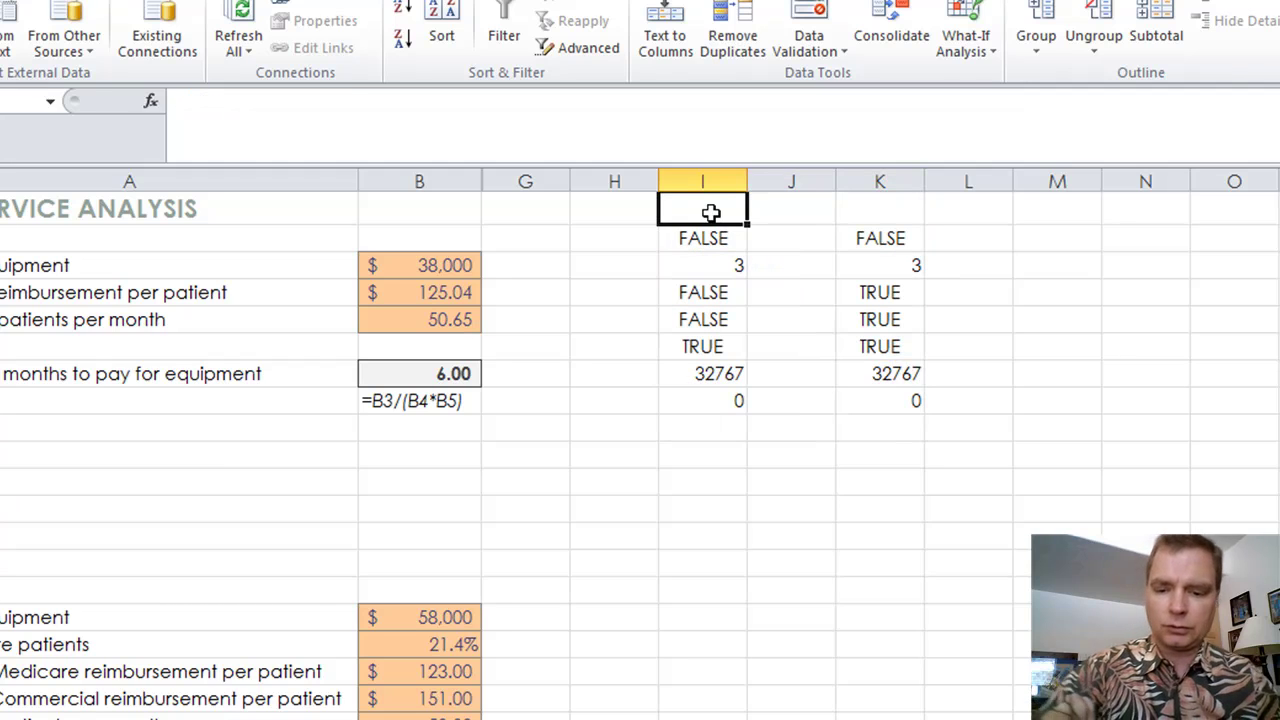
type("Old")
key("Tab")
key("Tab")
key("Tab")
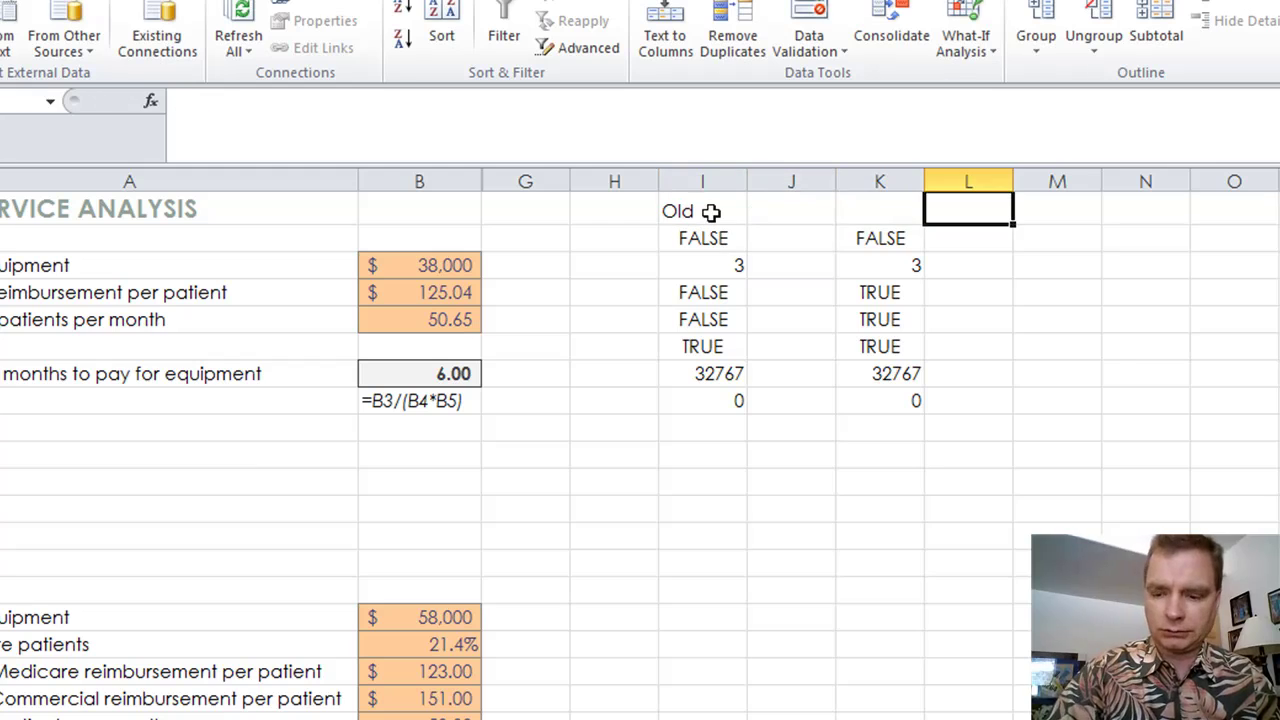
key("Left")
type("New")
left_click(938, 506)
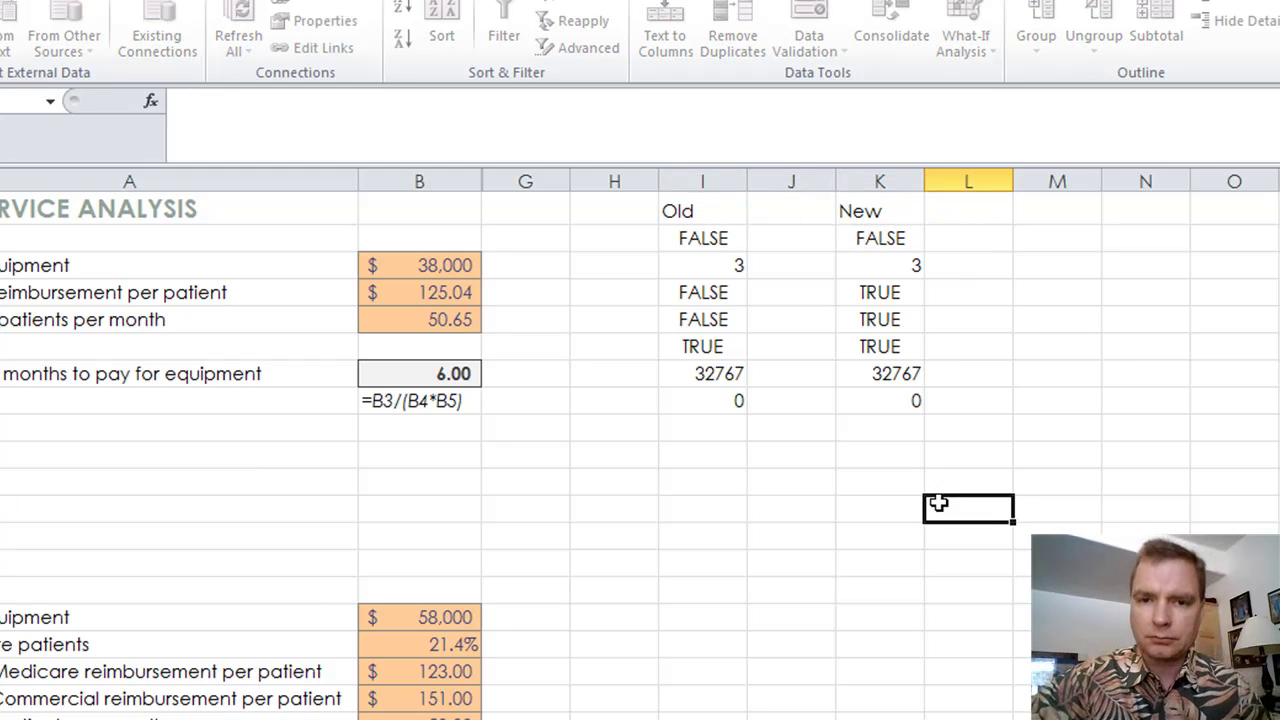
left_click(450, 270)
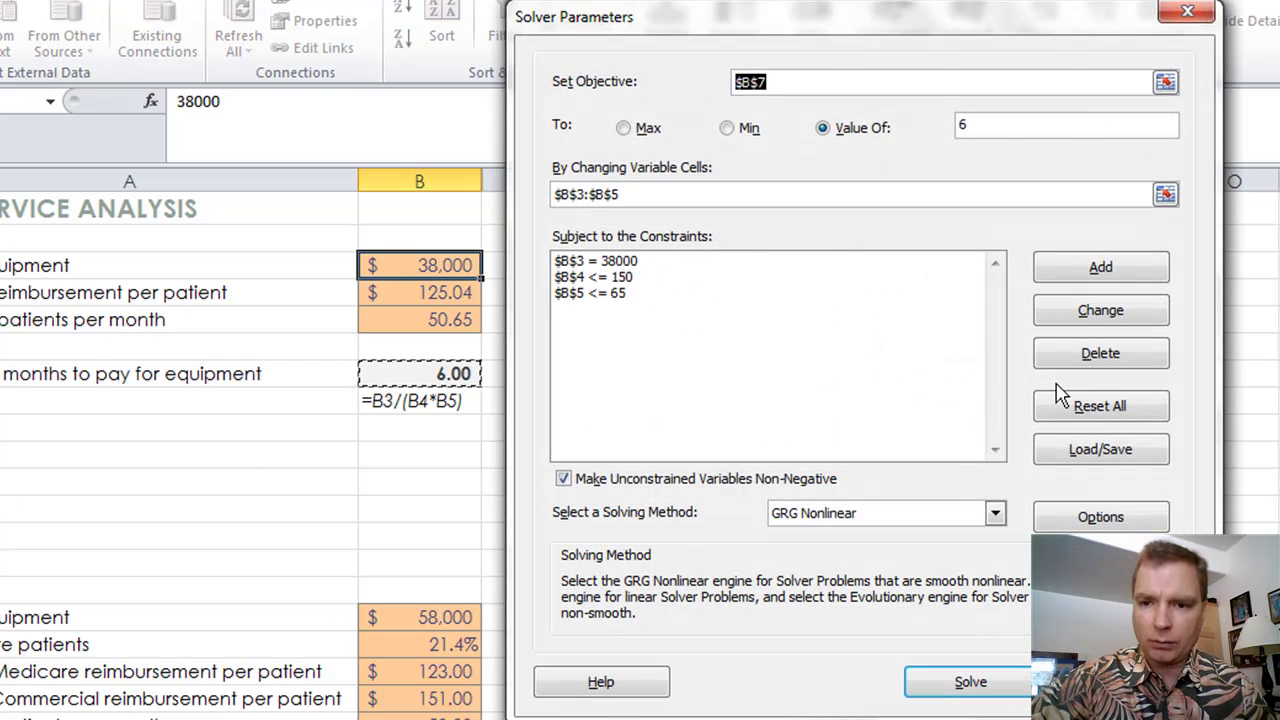
Load the Old model from I2:I8, replacing the current model, and solve it.
left_click(1100, 449)
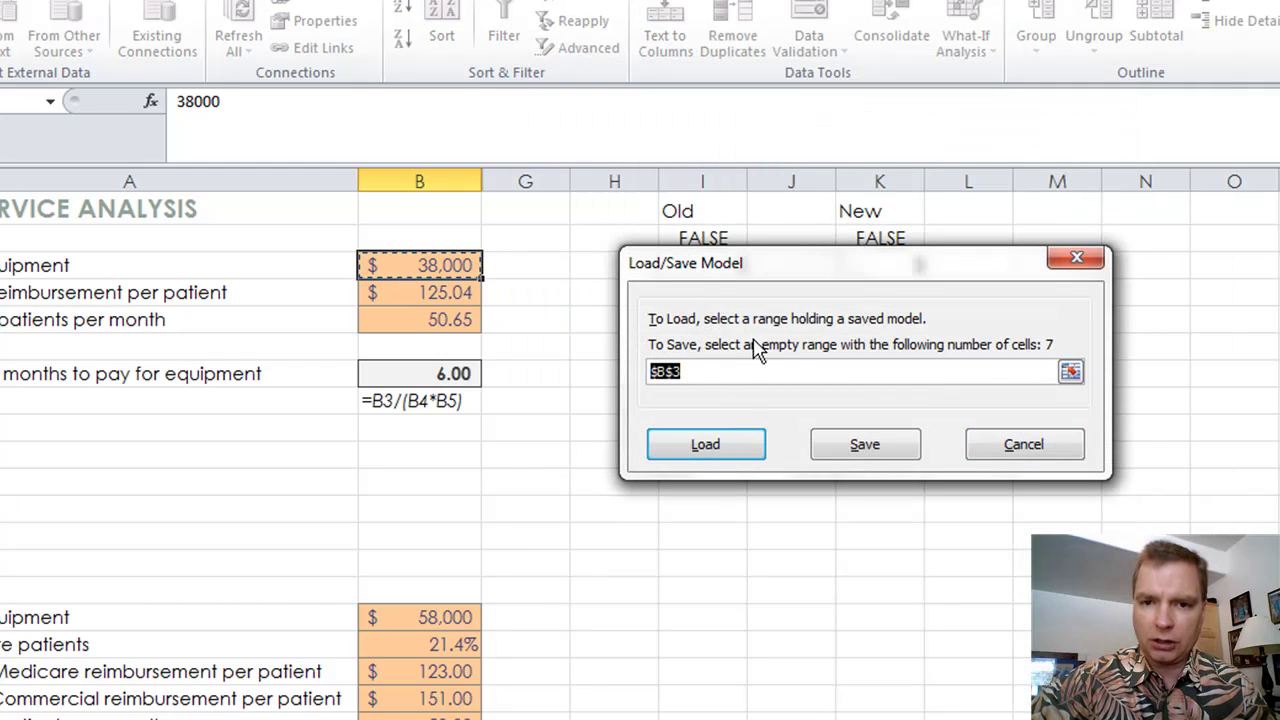
left_click_drag(705, 209, 705, 315)
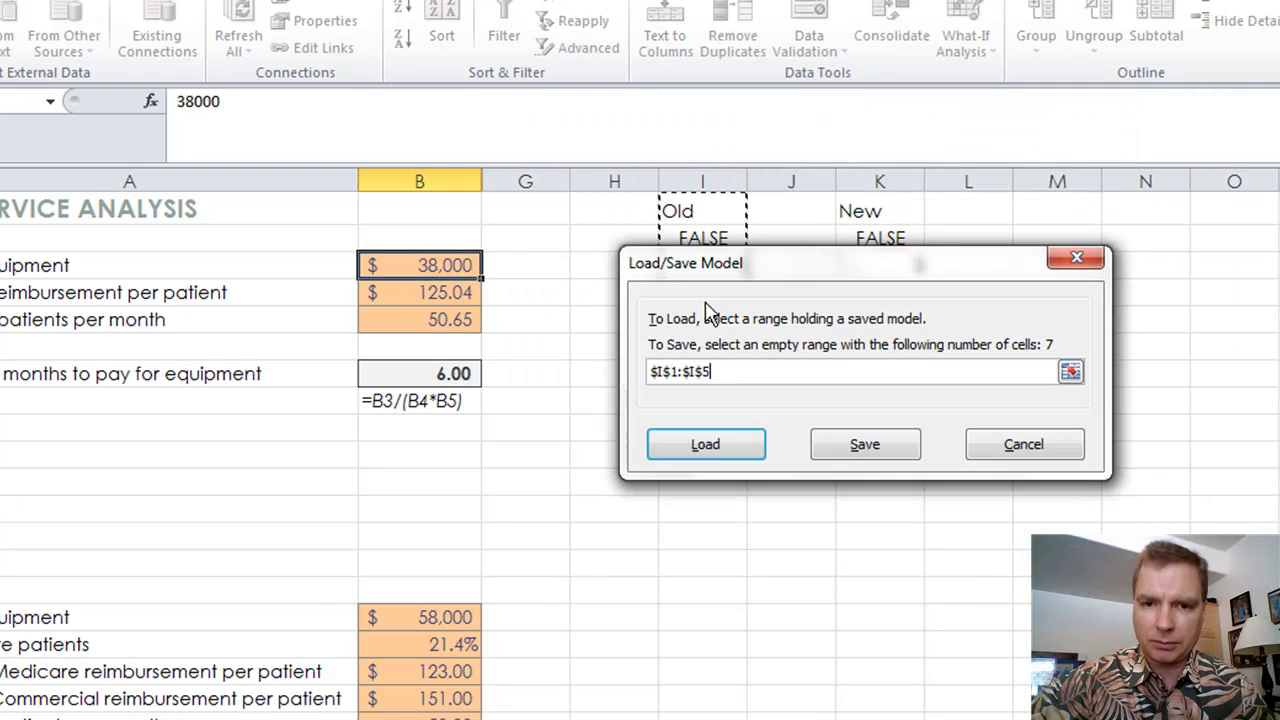
left_click_drag(712, 238, 725, 403)
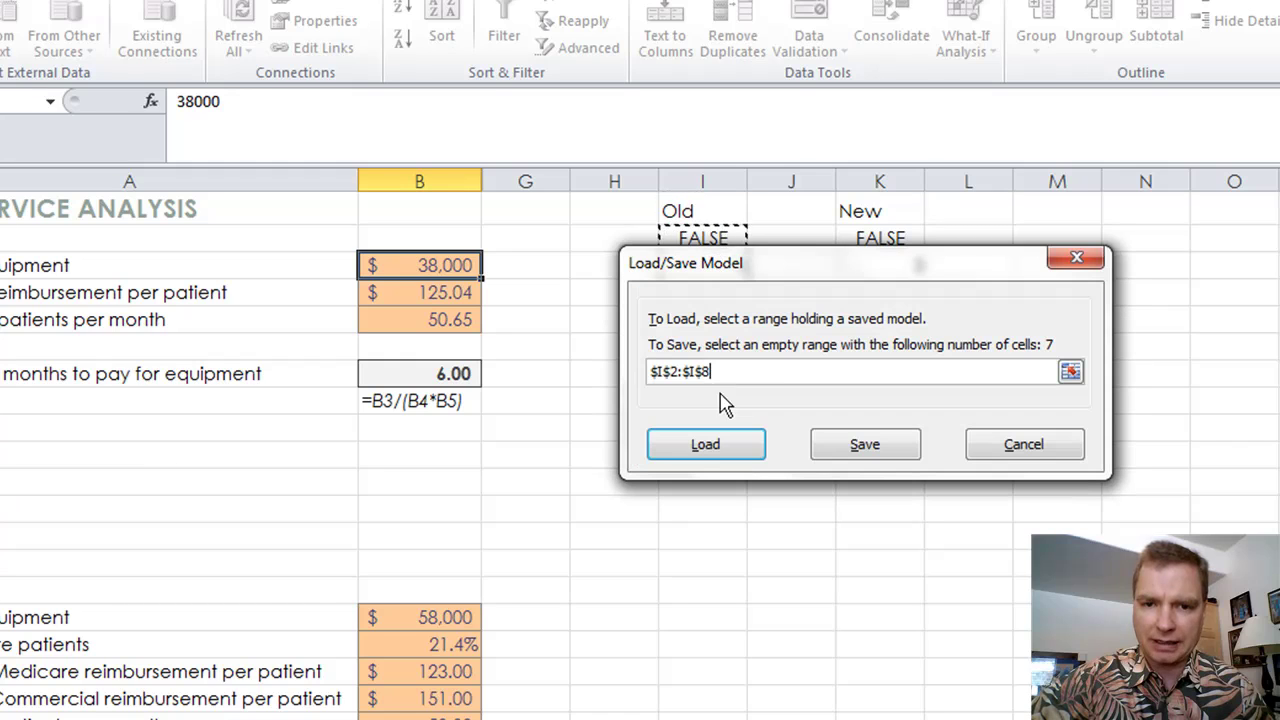
left_click(743, 452)
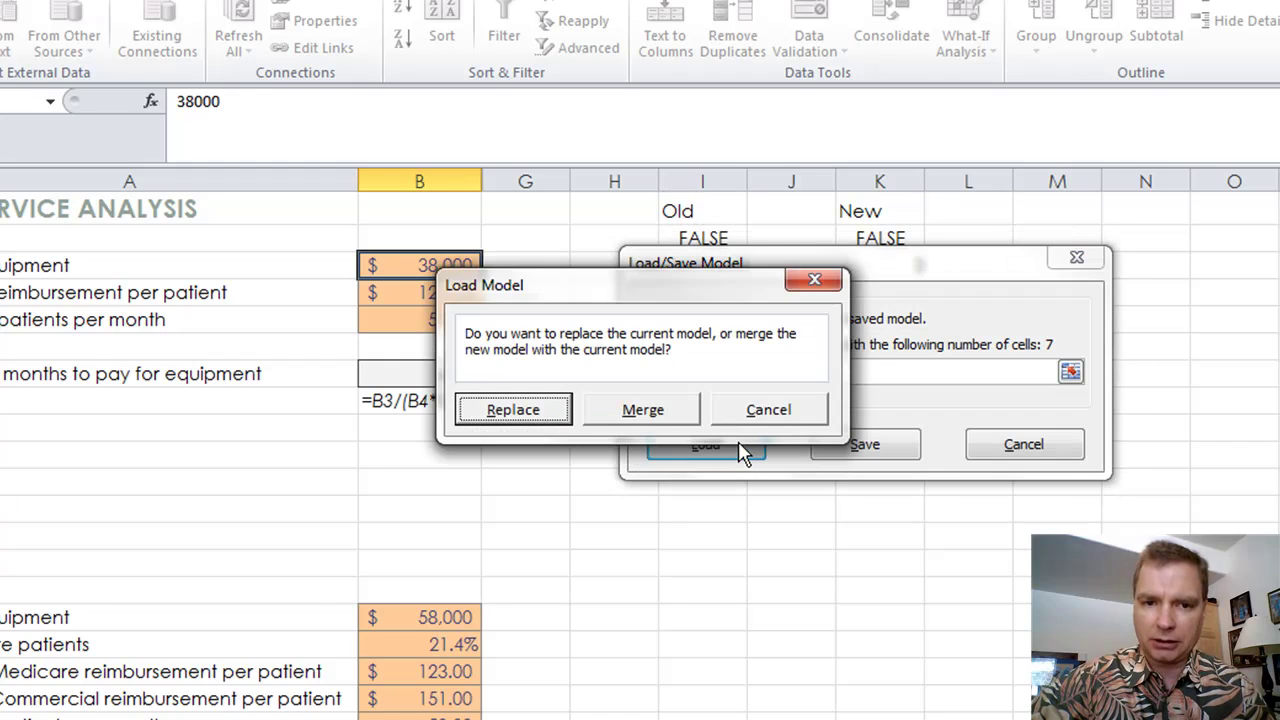
left_click(543, 409)
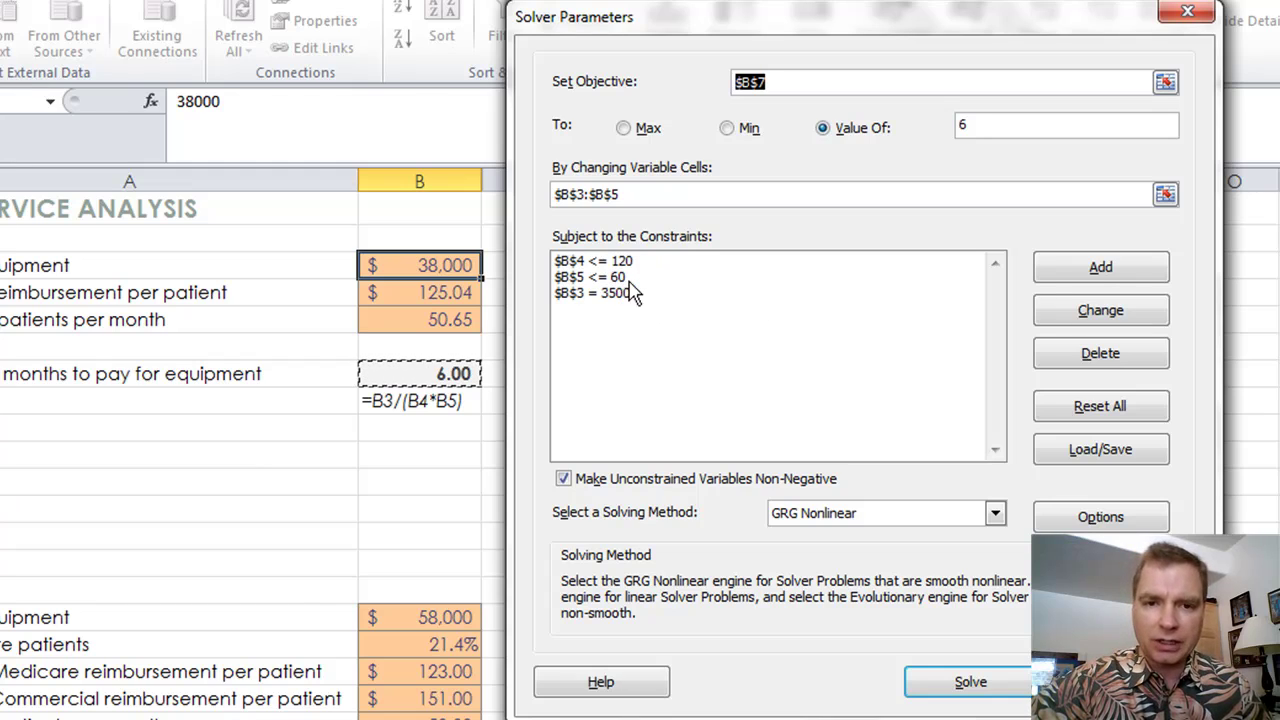
left_click(972, 680)
Keep the Old solution, then load the New model from column K and solve it.
left_click(458, 405)
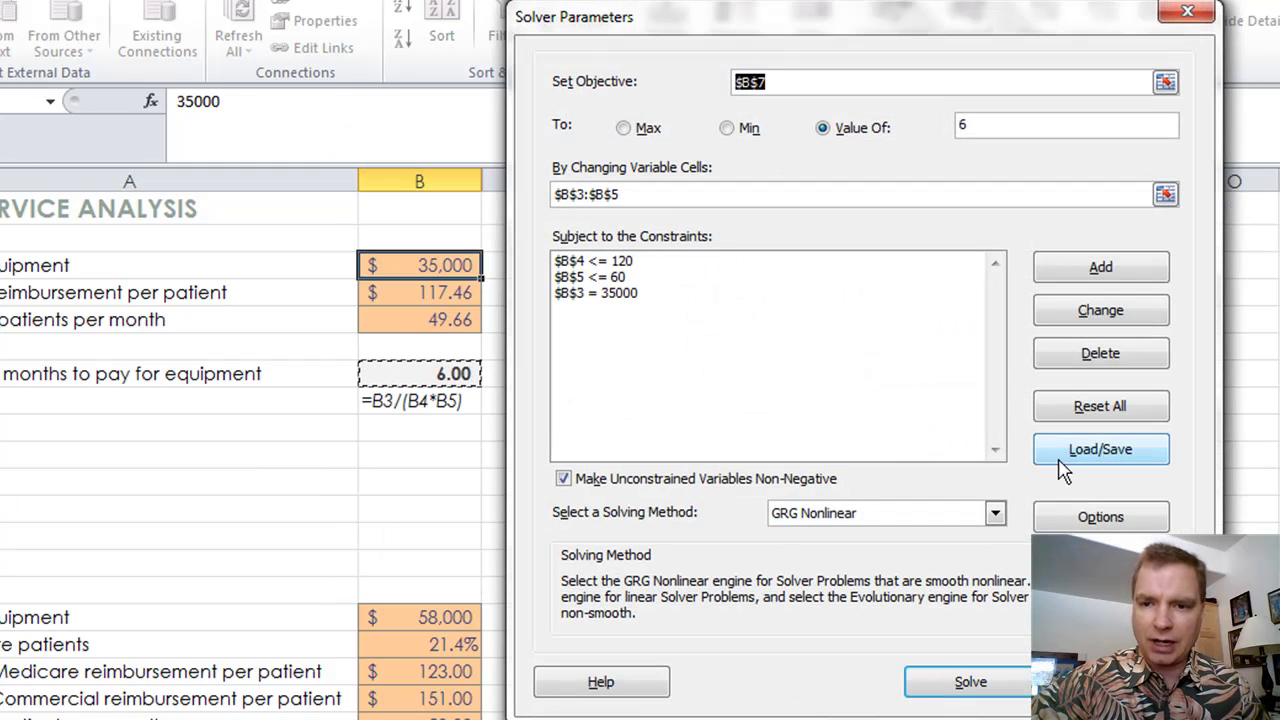
left_click(1086, 449)
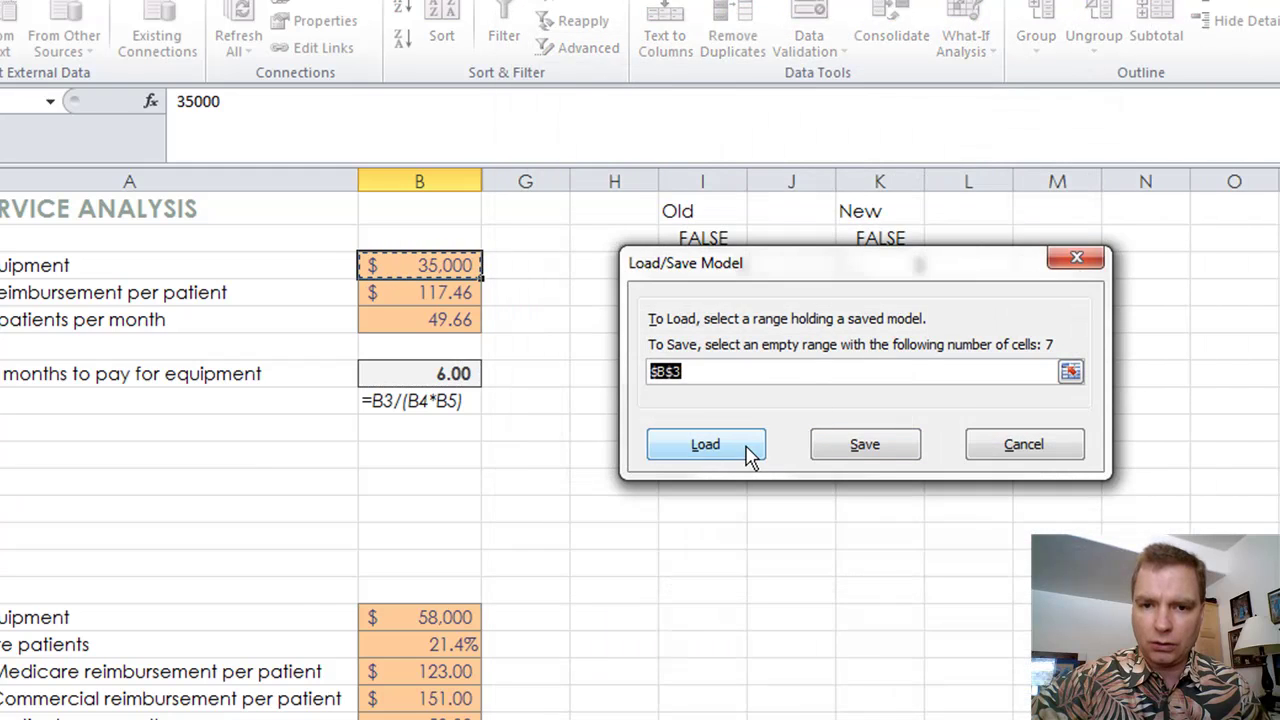
left_click_drag(855, 238, 864, 395)
left_click(703, 447)
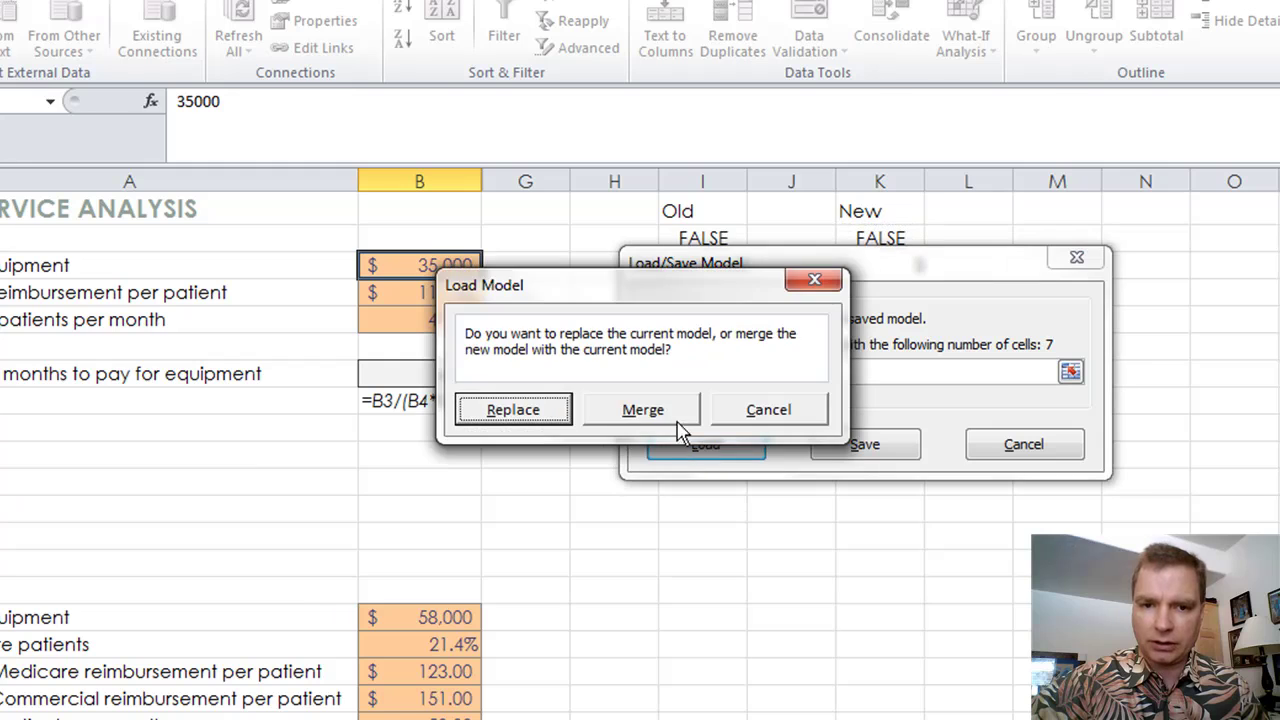
left_click(553, 408)
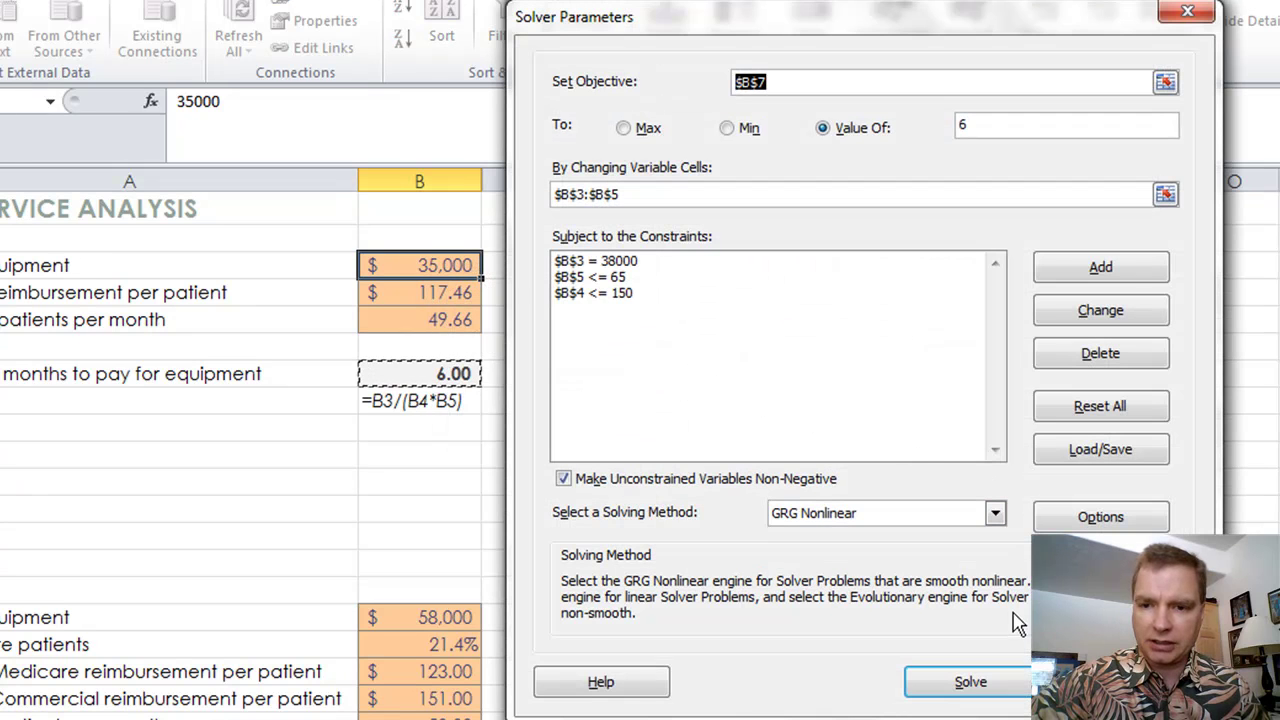
left_click(968, 680)
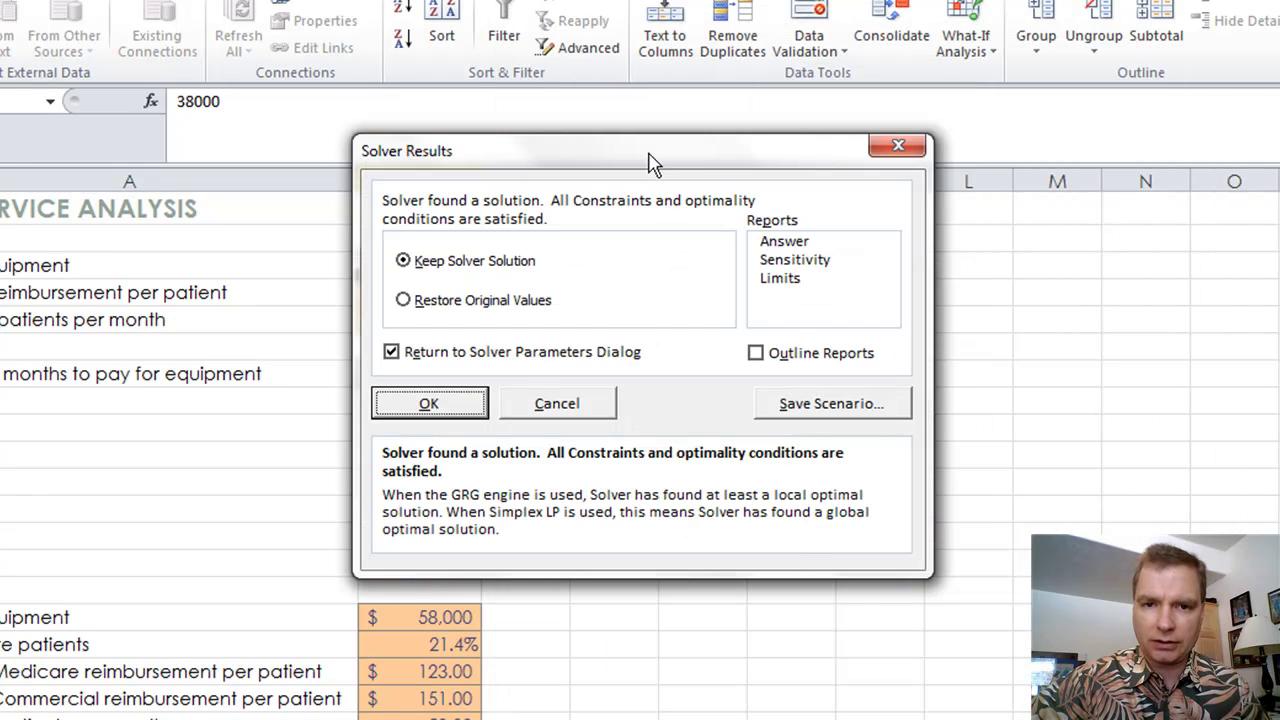
Keep the New solution ($38,000, $122.39, 51.75 patients) without returning to Solver Parameters.
left_click_drag(651, 162, 914, 125)
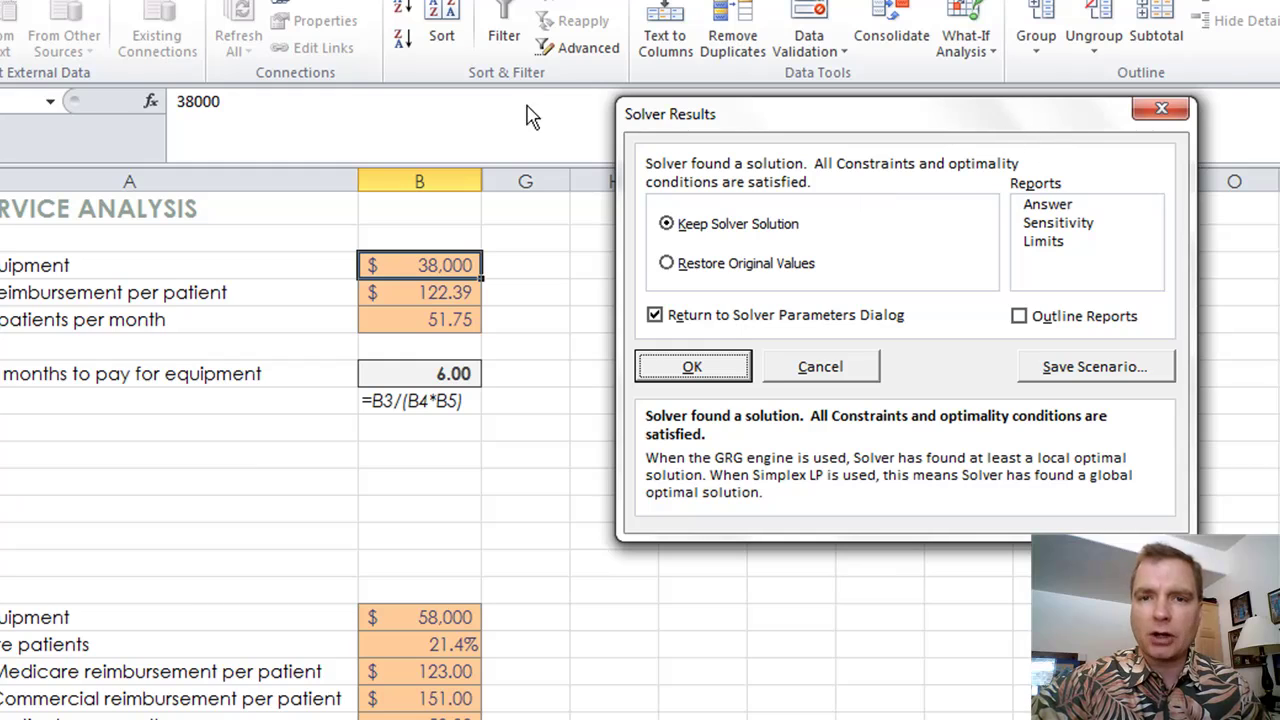
left_click_drag(753, 118, 188, 348)
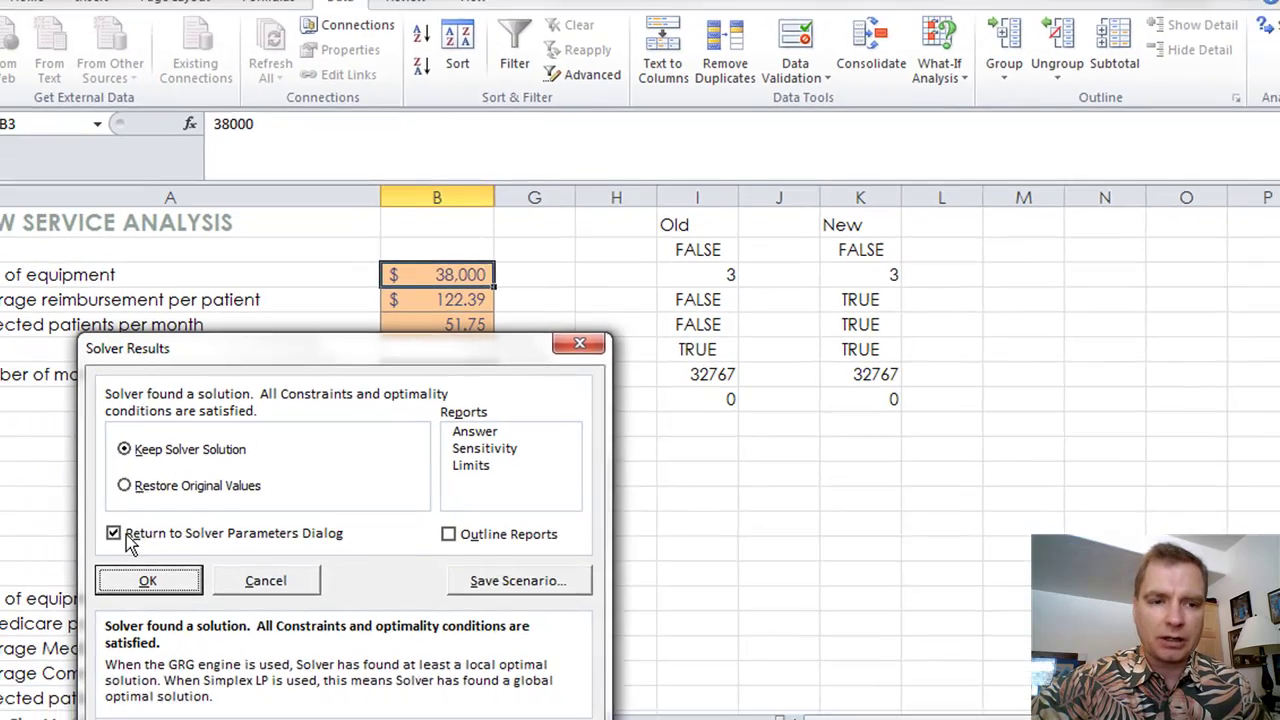
left_click(170, 546)
left_click(105, 598)
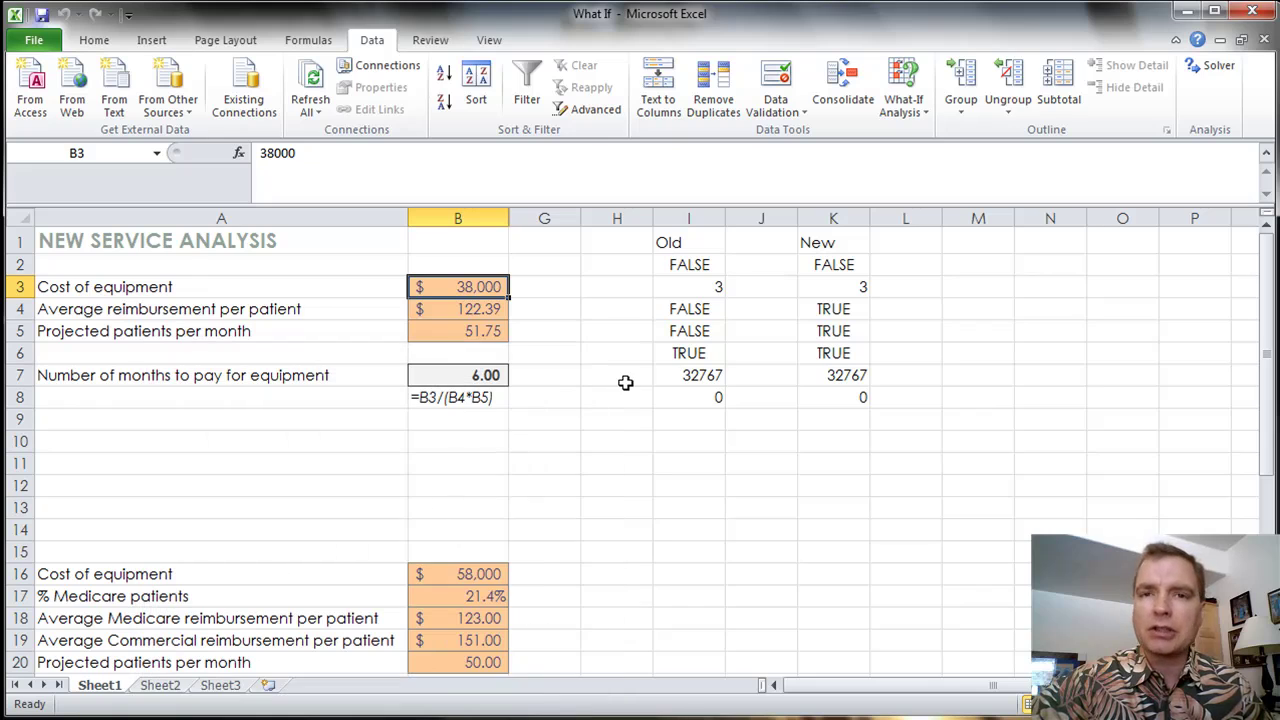
left_click(920, 110)
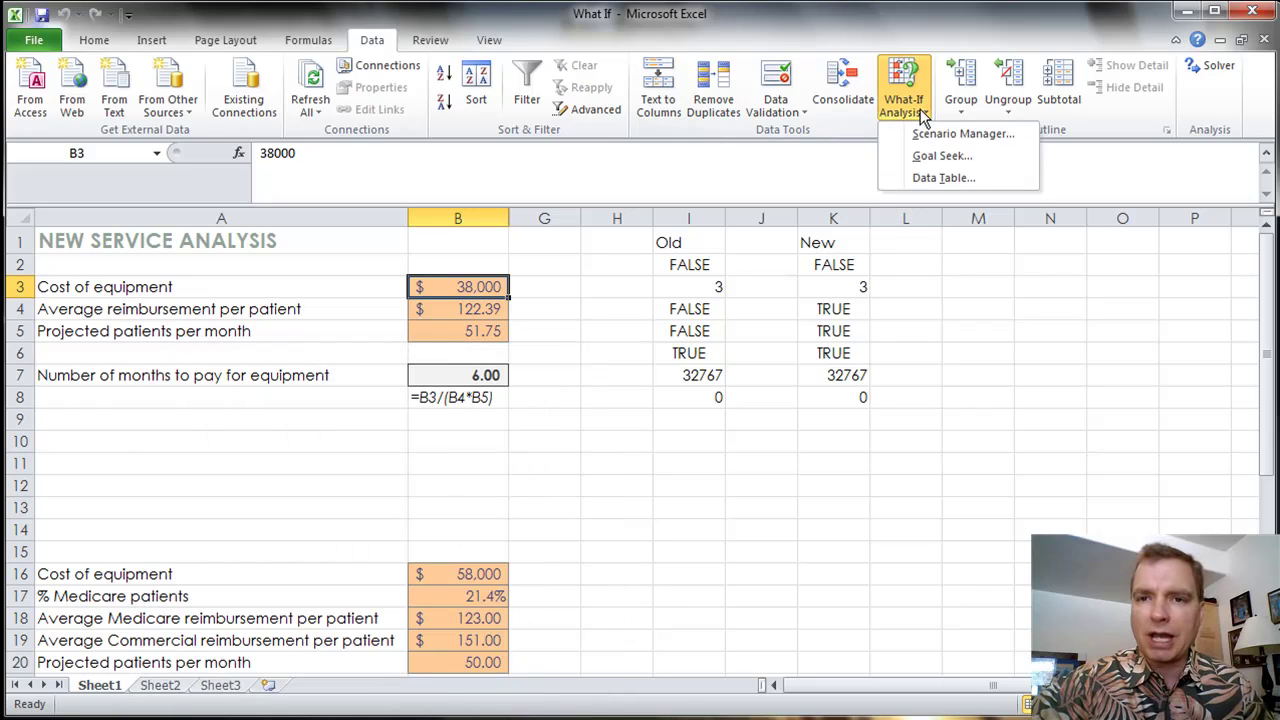